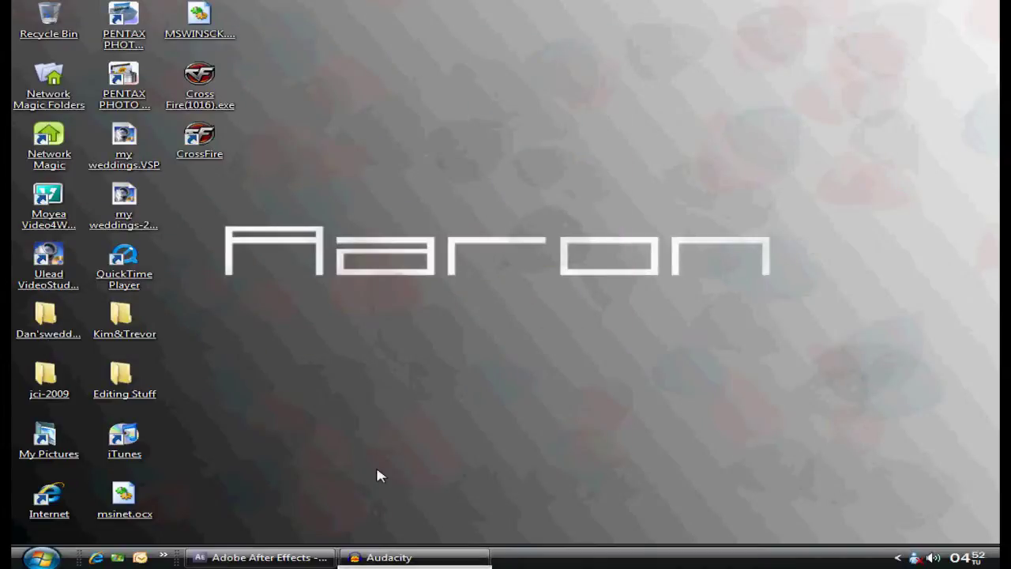
Restore After Effects and scrub Comp 1 to about 4 seconds to preview the Aaron intro
{"action": "left_click", "coordinate": [261, 556]}
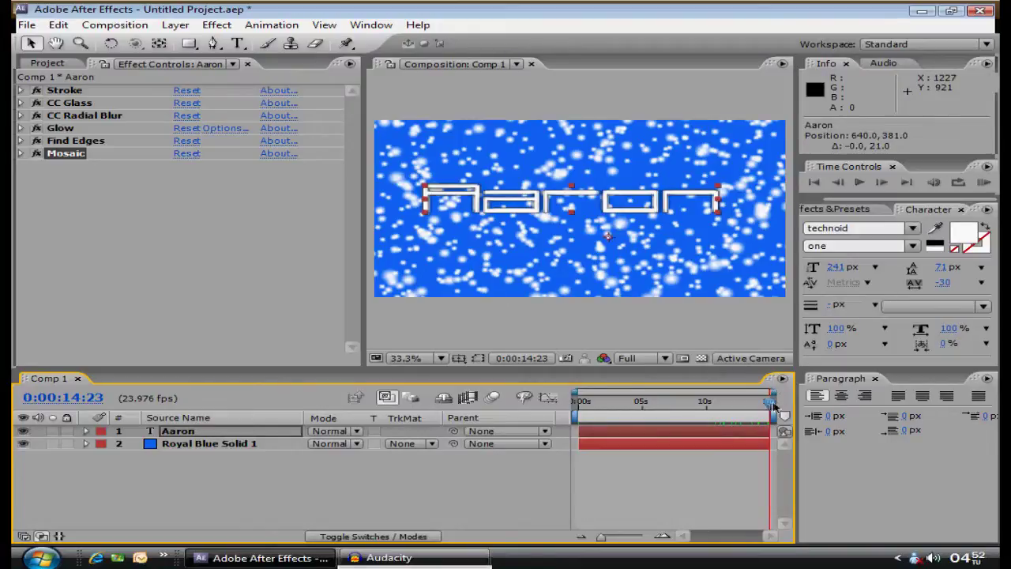
{"action": "mouse_move", "coordinate": [772, 405]}
{"action": "left_mouse_down"}
{"action": "mouse_move", "coordinate": [574, 404]}
{"action": "mouse_move", "coordinate": [774, 406]}
{"action": "left_mouse_up"}
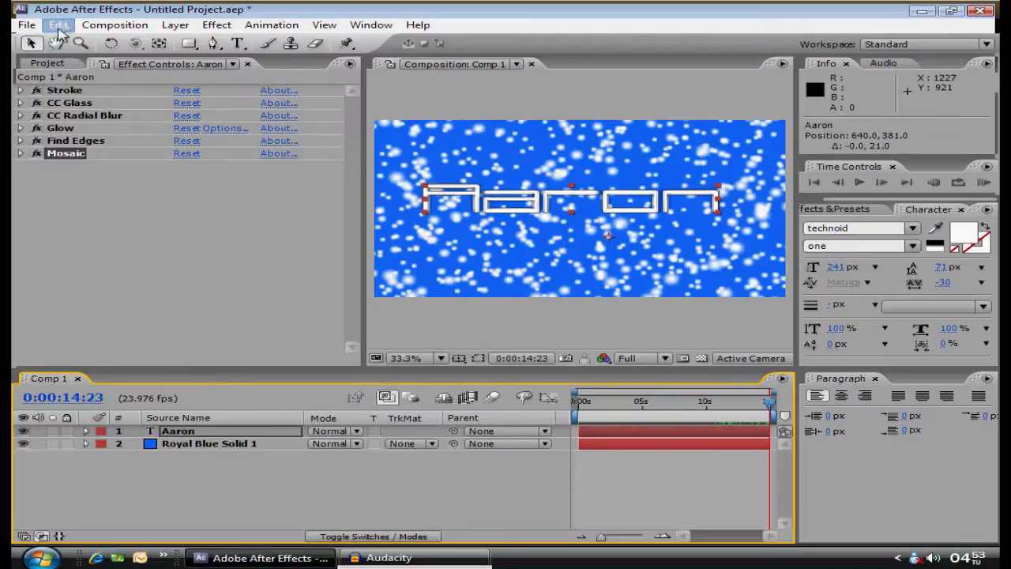
Create a new composition, Comp 2, at 1280×720, 23.976 fps and 0:00:15:00 duration
{"action": "left_click", "coordinate": [110, 28]}
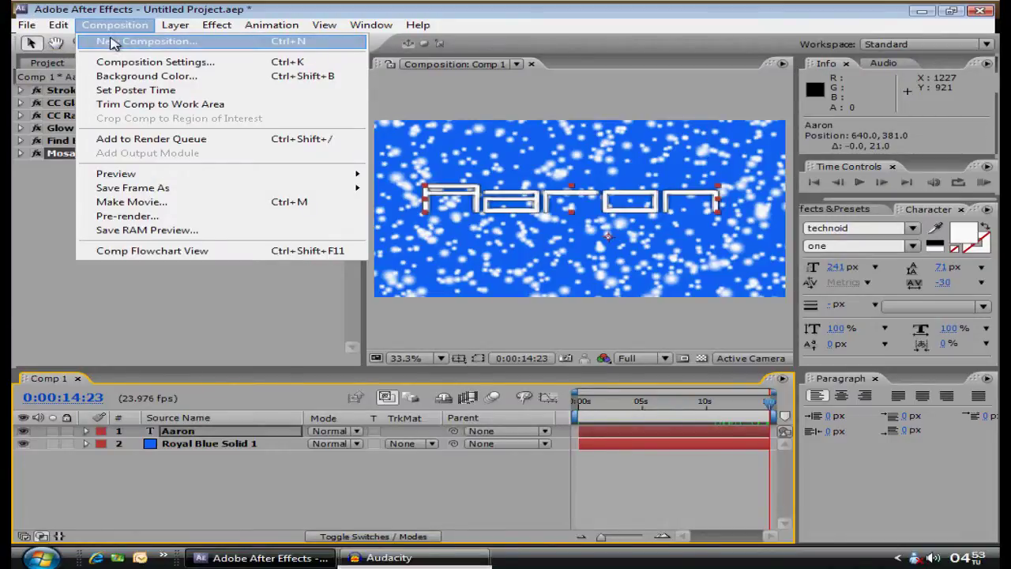
{"action": "left_click", "coordinate": [199, 45]}
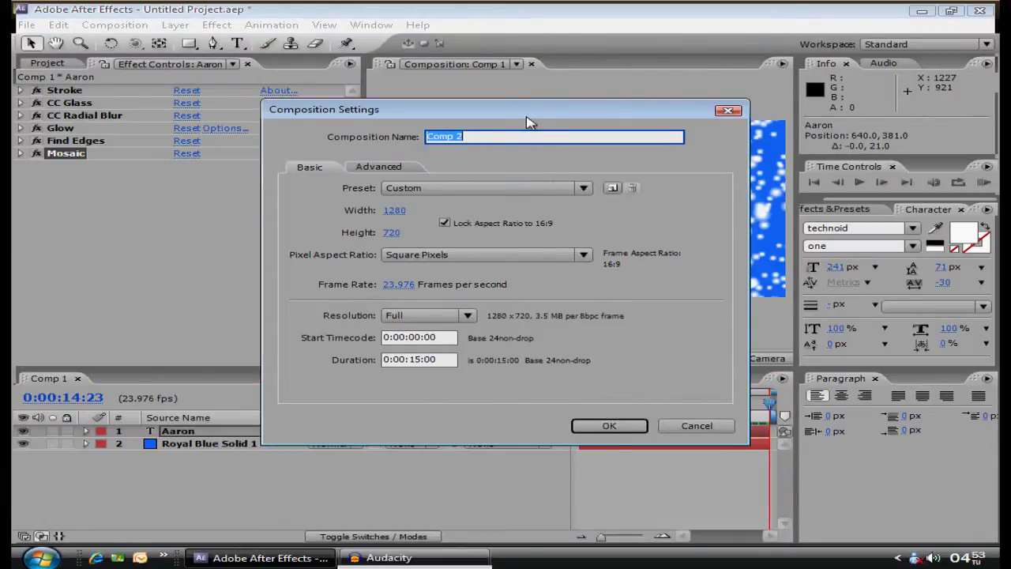
{"action": "left_click_drag", "start_coordinate": [530, 122], "coordinate": [515, 74]}
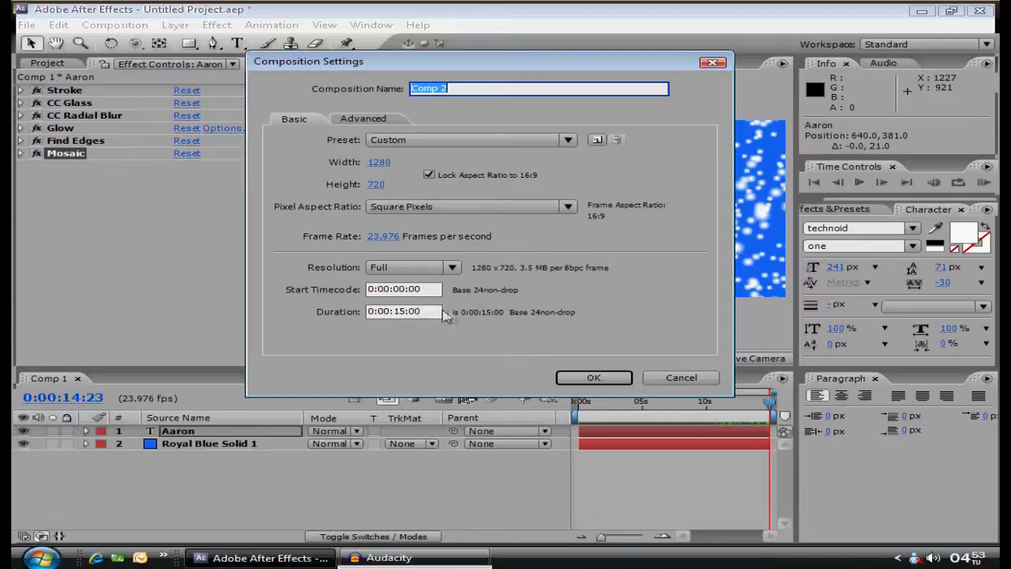
{"action": "left_click", "coordinate": [620, 379]}
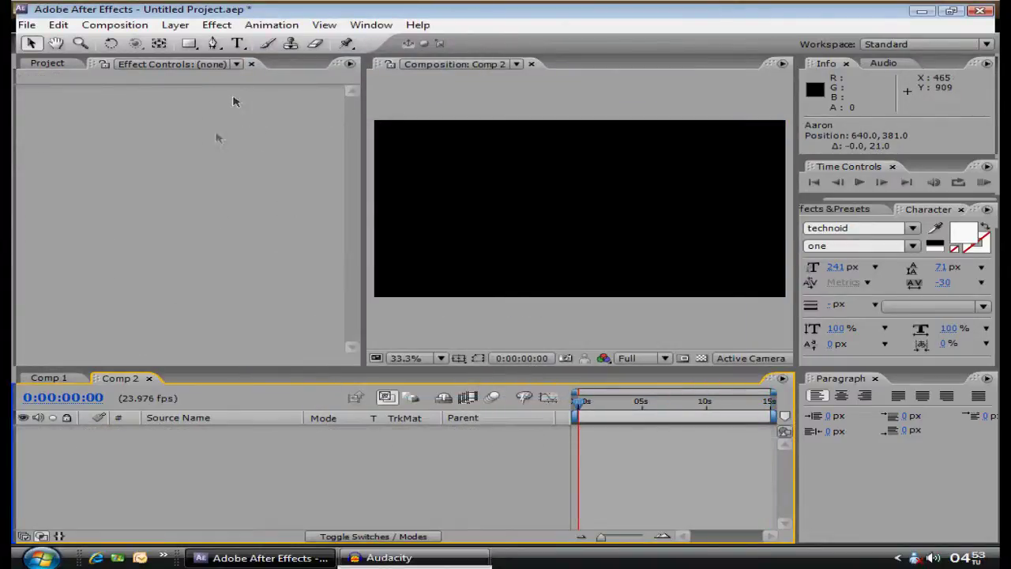
Add a full-frame 1280x720 solid coloured 1066F3, Royal Blue Solid 2, to Comp 2
{"action": "right_click", "coordinate": [185, 436]}
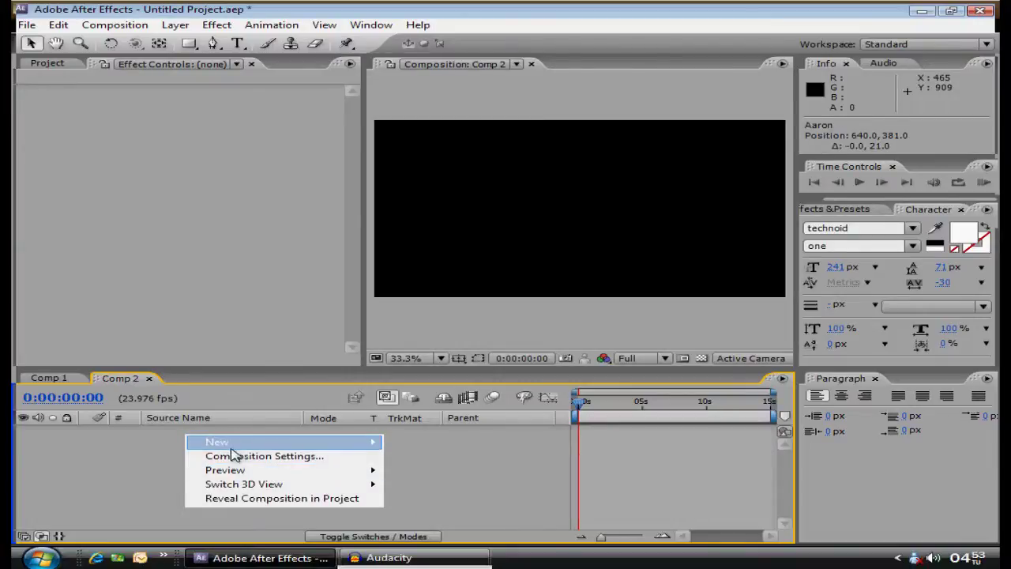
{"action": "mouse_move", "coordinate": [229, 447]}
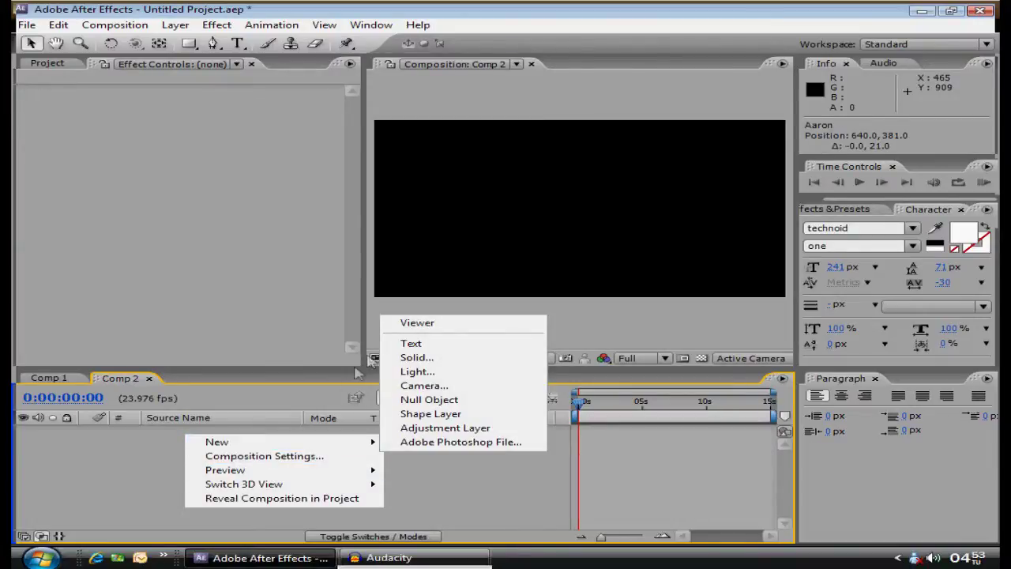
{"action": "left_click", "coordinate": [431, 360]}
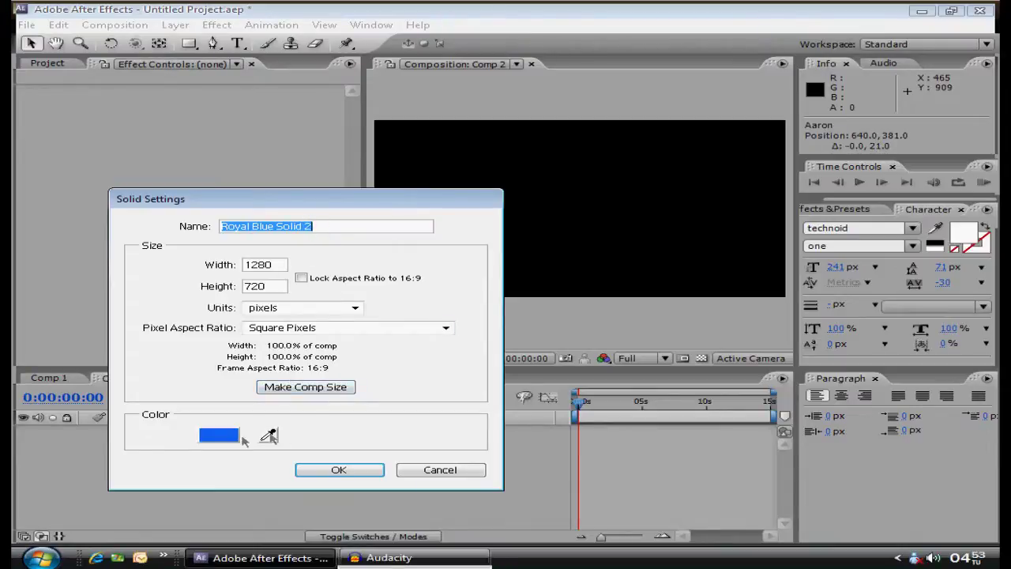
{"action": "left_click", "coordinate": [225, 435]}
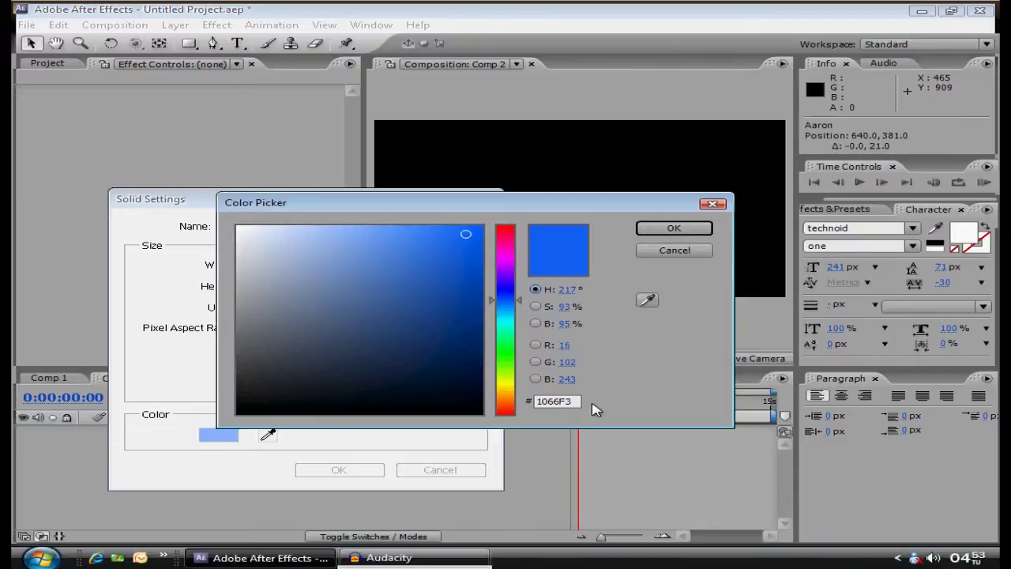
{"action": "left_click", "coordinate": [697, 229]}
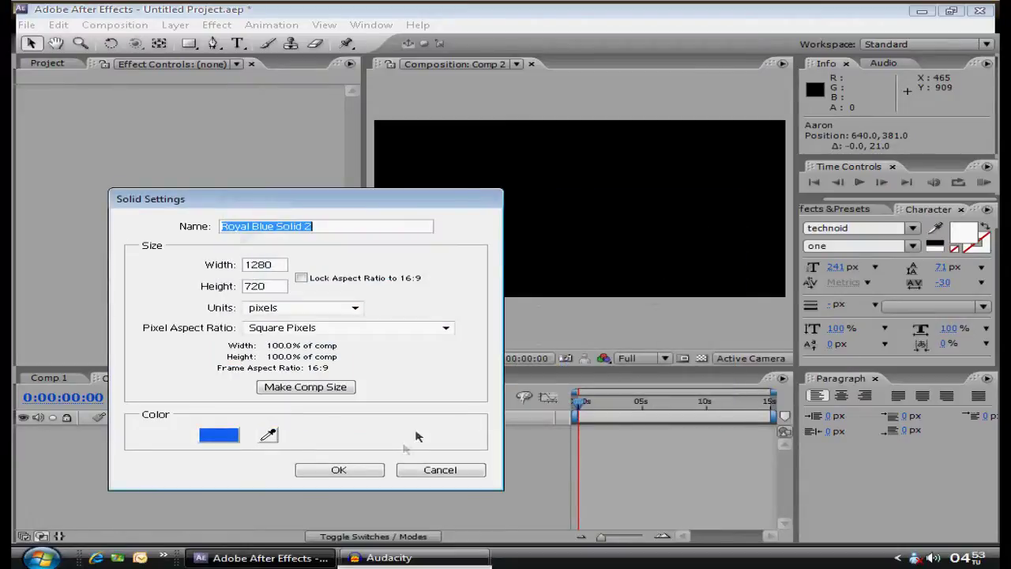
{"action": "left_click", "coordinate": [368, 472]}
Apply Effect > Simulation > CC Snow to Royal Blue Solid 2
{"action": "left_click", "coordinate": [224, 28]}
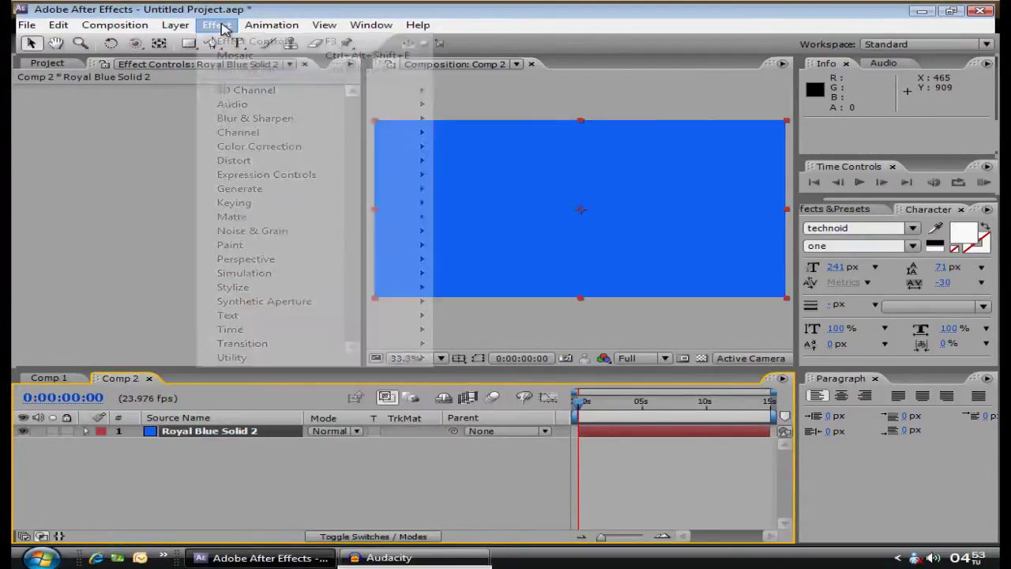
{"action": "mouse_move", "coordinate": [246, 277]}
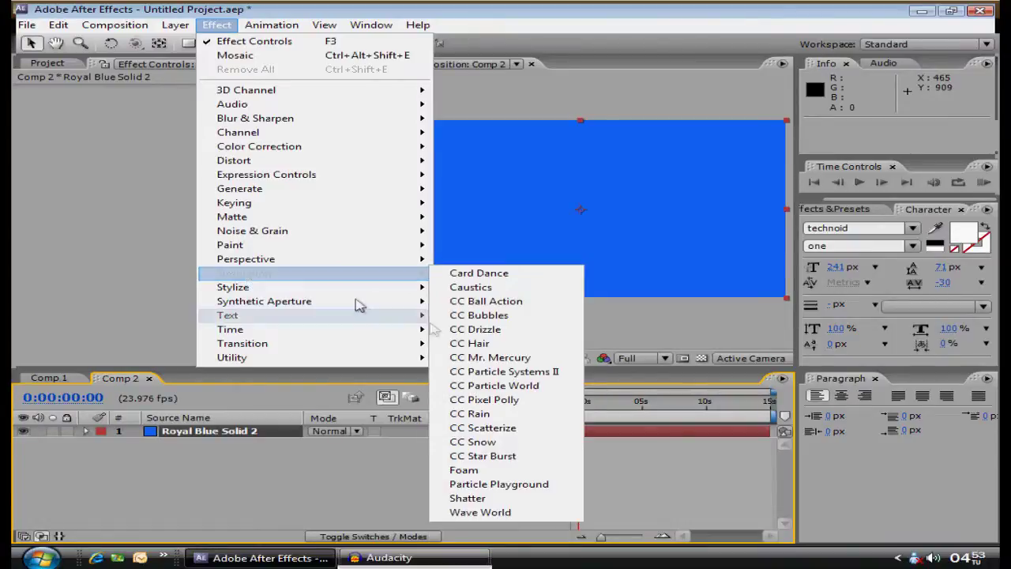
{"action": "left_click", "coordinate": [485, 444]}
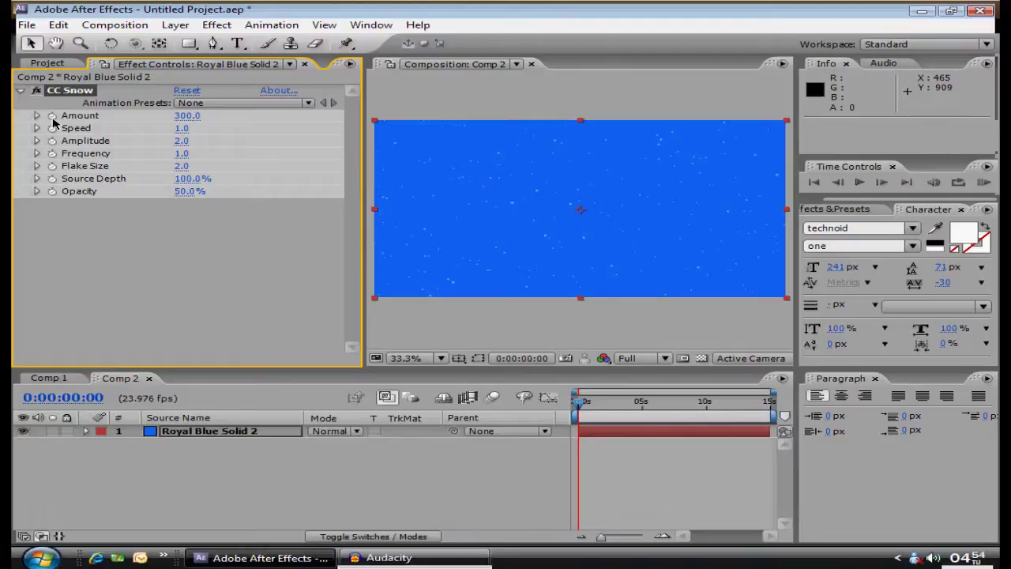
Keyframe the CC Snow Amount, setting it to 838.4 at the end of the composition
{"action": "left_click", "coordinate": [53, 117]}
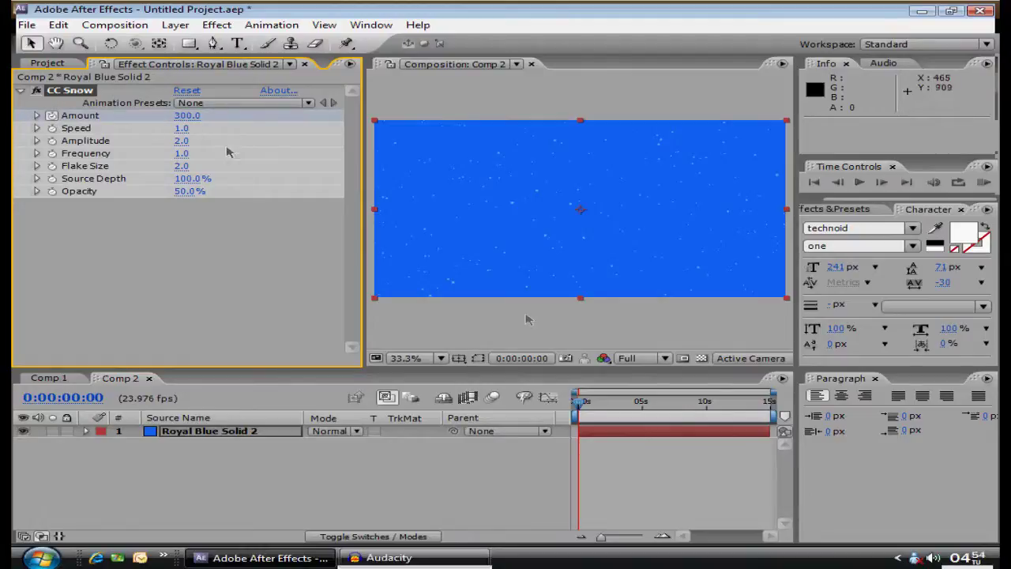
{"action": "left_click_drag", "start_coordinate": [582, 406], "coordinate": [770, 402]}
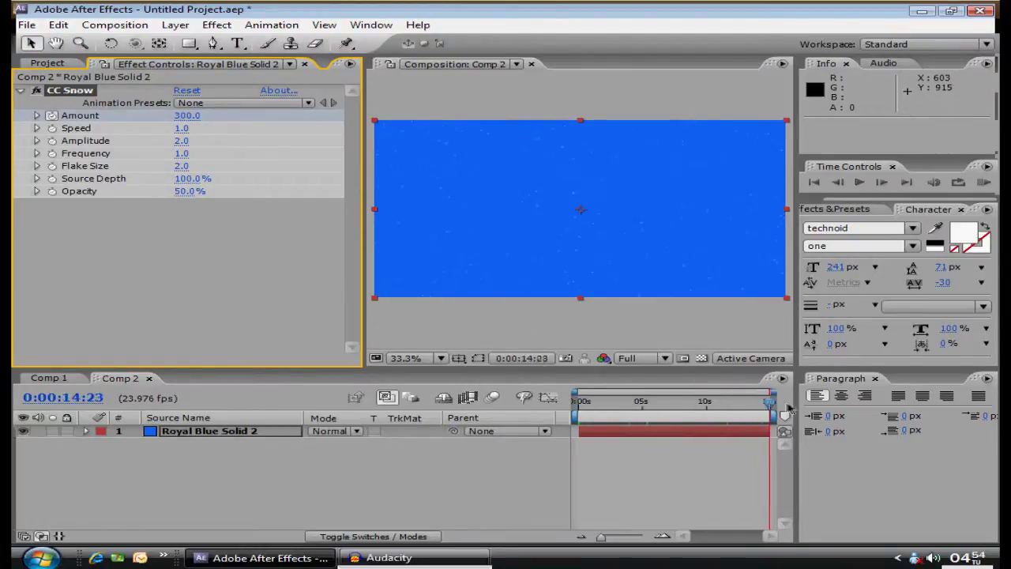
{"action": "left_click", "coordinate": [187, 115]}
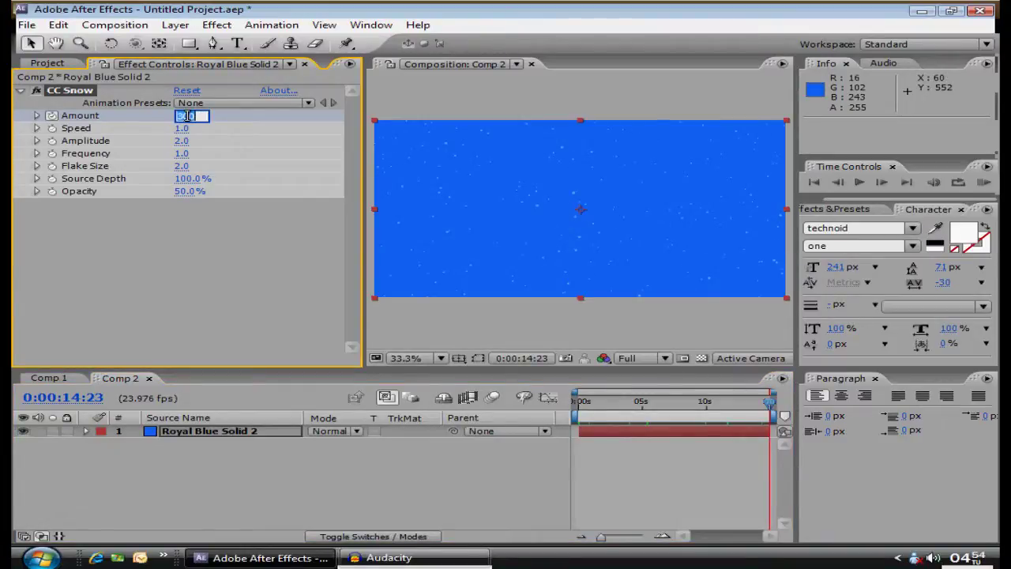
{"action": "type", "text": "838.4"}
{"action": "key", "text": "Return"}
Set the snow Speed to 2.7, Amplitude to 5 and Frequency to 6.6
{"action": "left_click_drag", "start_coordinate": [180, 128], "coordinate": [204, 128]}
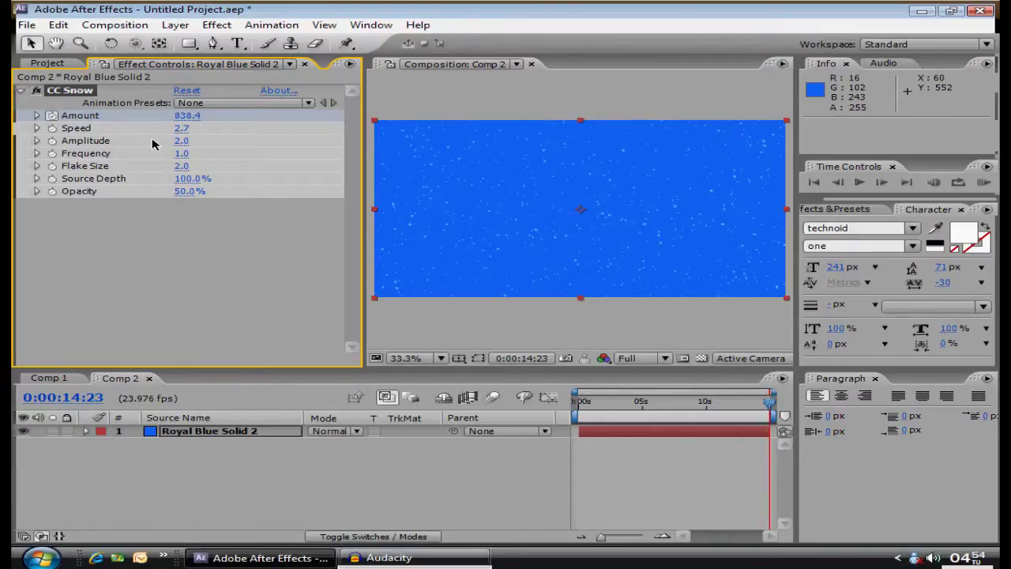
{"action": "left_click_drag", "start_coordinate": [181, 141], "coordinate": [207, 141]}
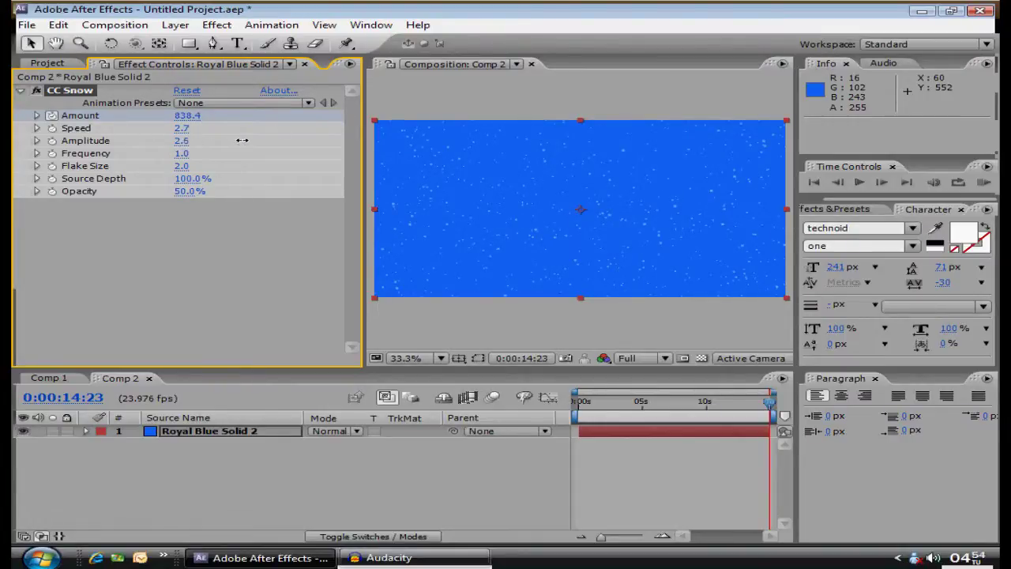
{"action": "left_click_drag", "start_coordinate": [310, 138], "coordinate": [360, 137]}
{"action": "left_click_drag", "start_coordinate": [186, 158], "coordinate": [183, 154]}
{"action": "left_click", "coordinate": [183, 155]}
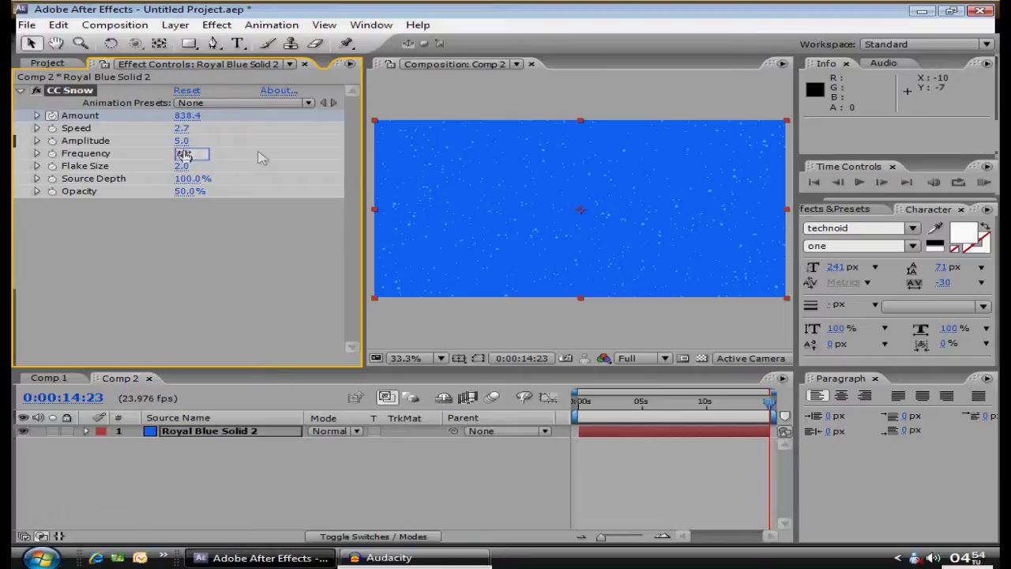
{"action": "type", "text": "6.6"}
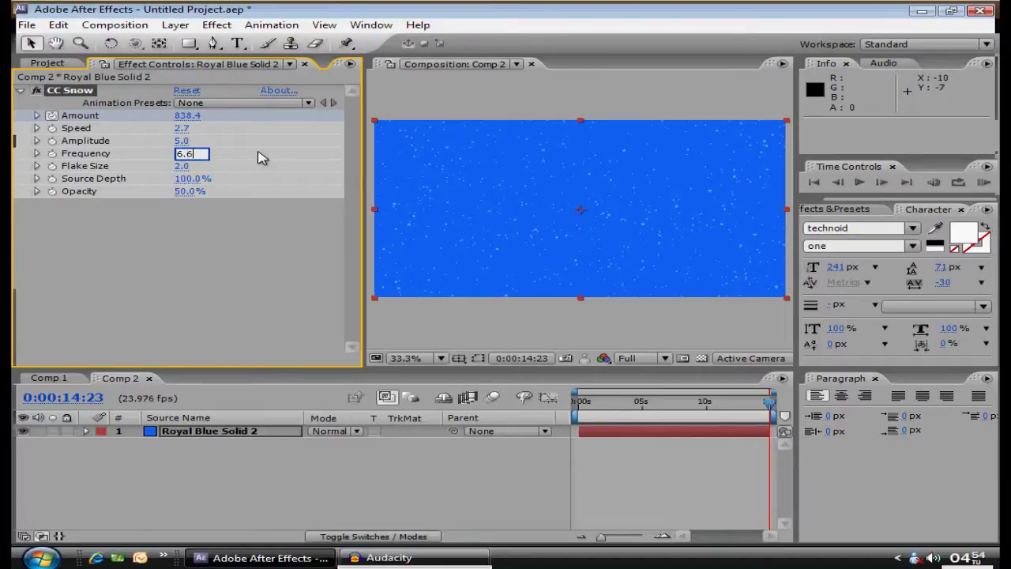
Animate Flake Size from 2 at the start to 9 at the end, previewing around 11 seconds
{"action": "left_click", "coordinate": [183, 167]}
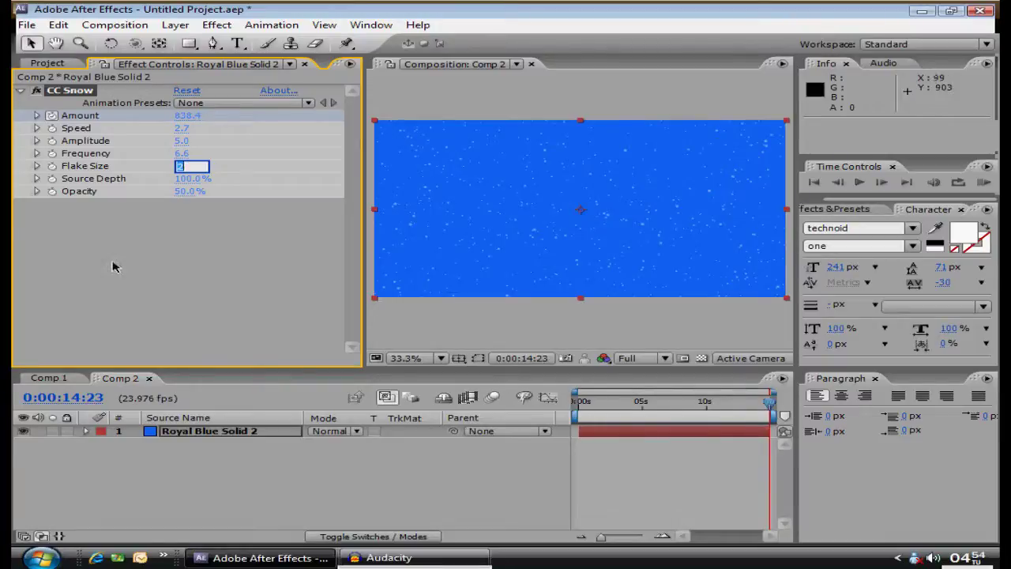
{"action": "type", "text": "9"}
{"action": "left_click", "coordinate": [57, 166]}
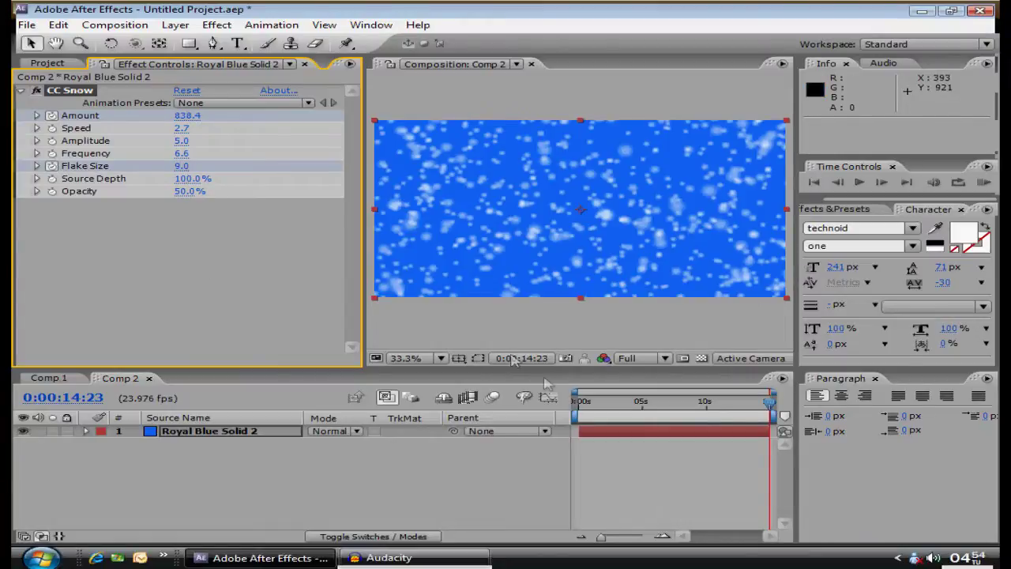
{"action": "left_click", "coordinate": [579, 401]}
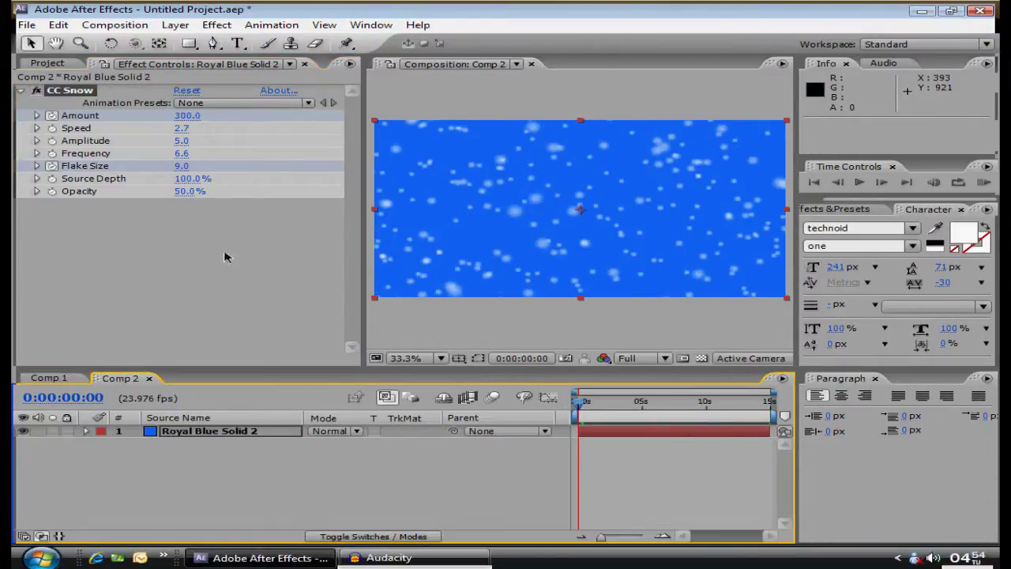
{"action": "left_click", "coordinate": [181, 166]}
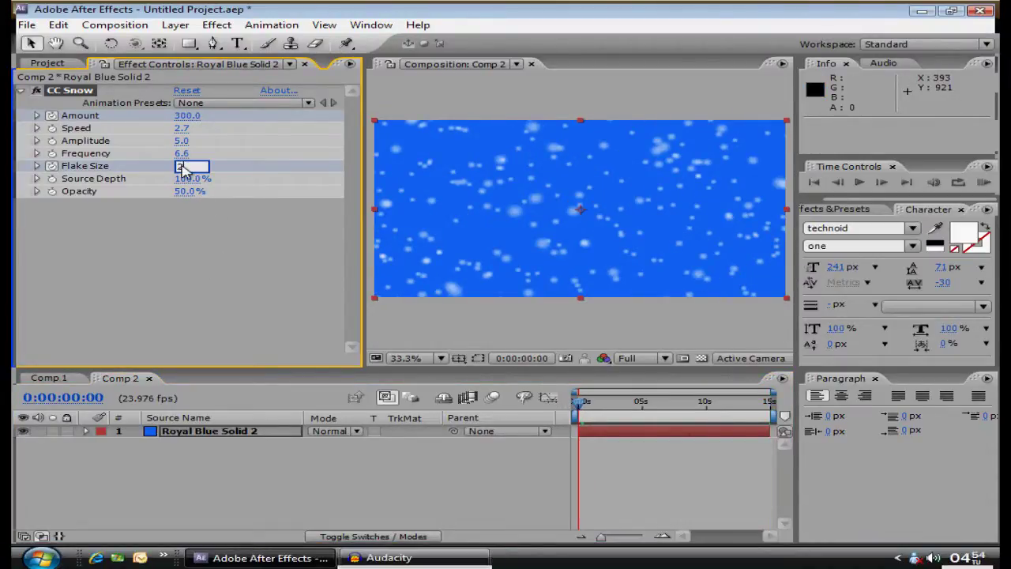
{"action": "type", "text": "2"}
{"action": "key", "text": "Return"}
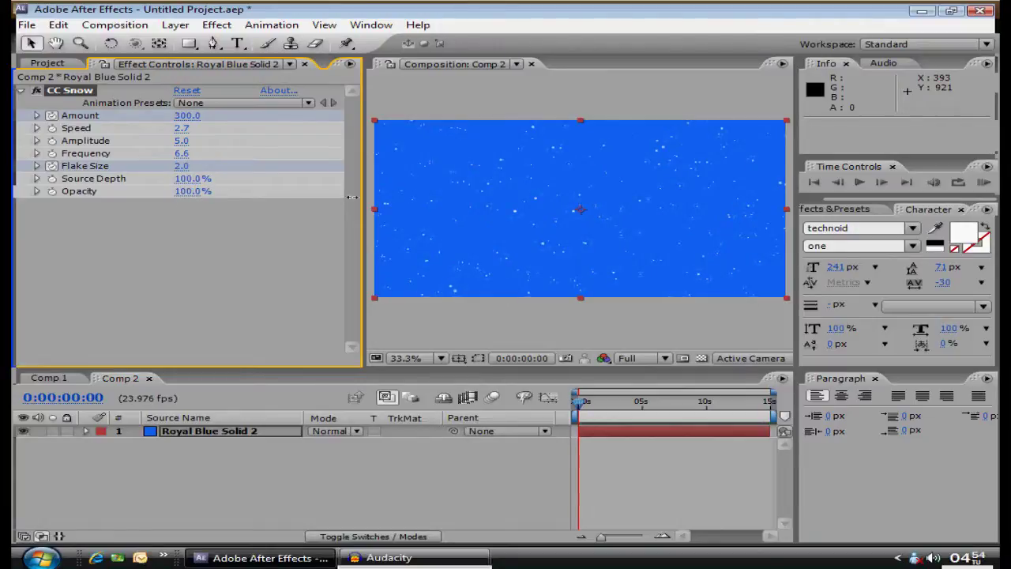
{"action": "left_click_drag", "start_coordinate": [579, 403], "coordinate": [723, 395]}
Type the Aaron title in a text box and move it down toward the centre of Comp 2
{"action": "left_click", "coordinate": [237, 44]}
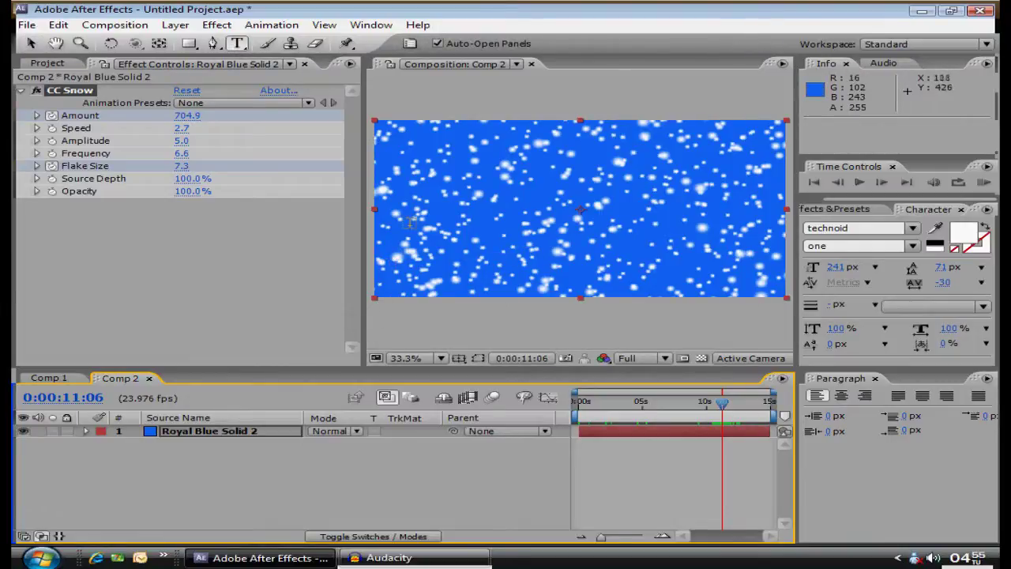
{"action": "left_click_drag", "start_coordinate": [395, 252], "coordinate": [777, 151]}
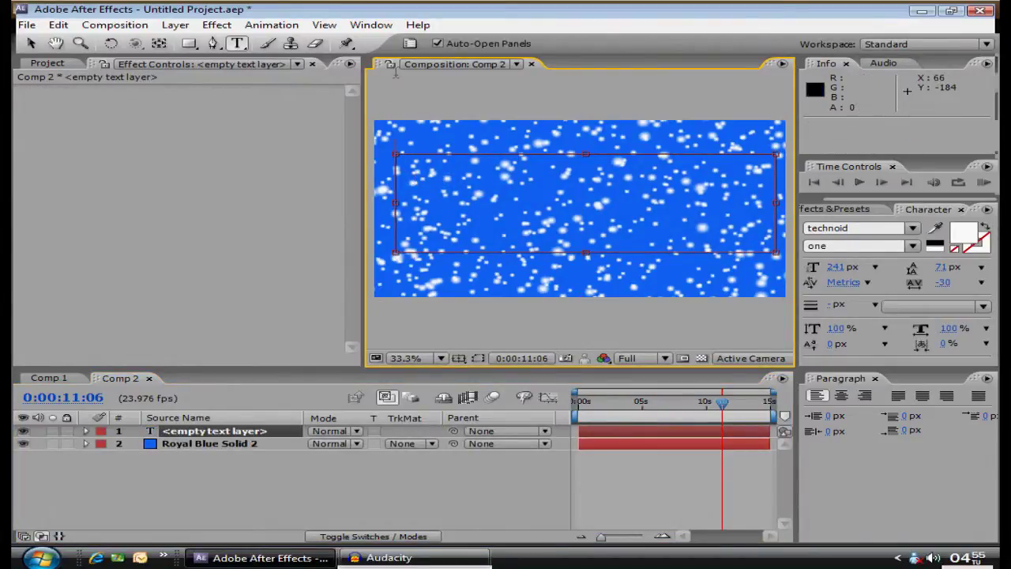
{"action": "type", "text": "Me"}
{"action": "type", "text": "r"}
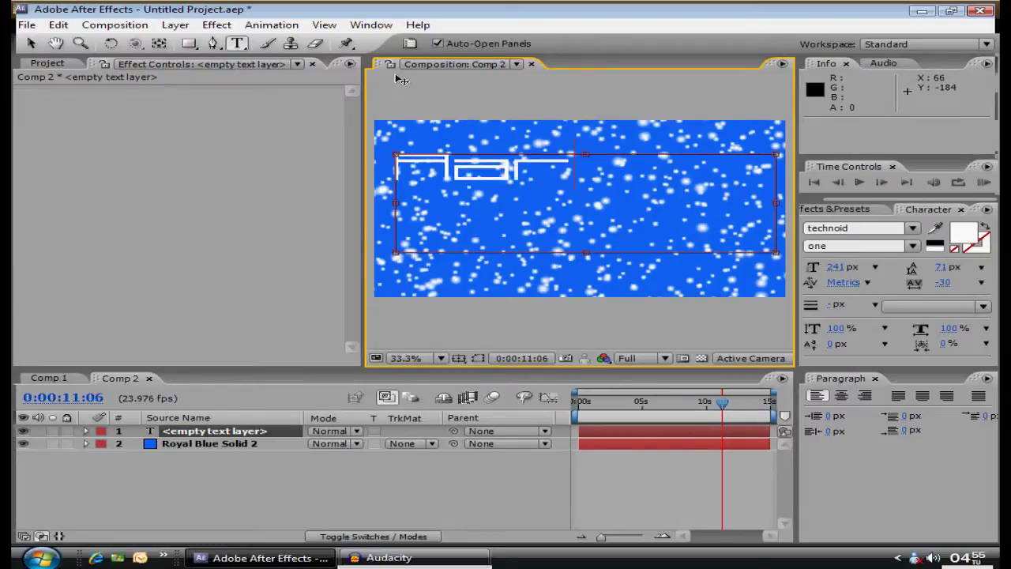
{"action": "type", "text": "on"}
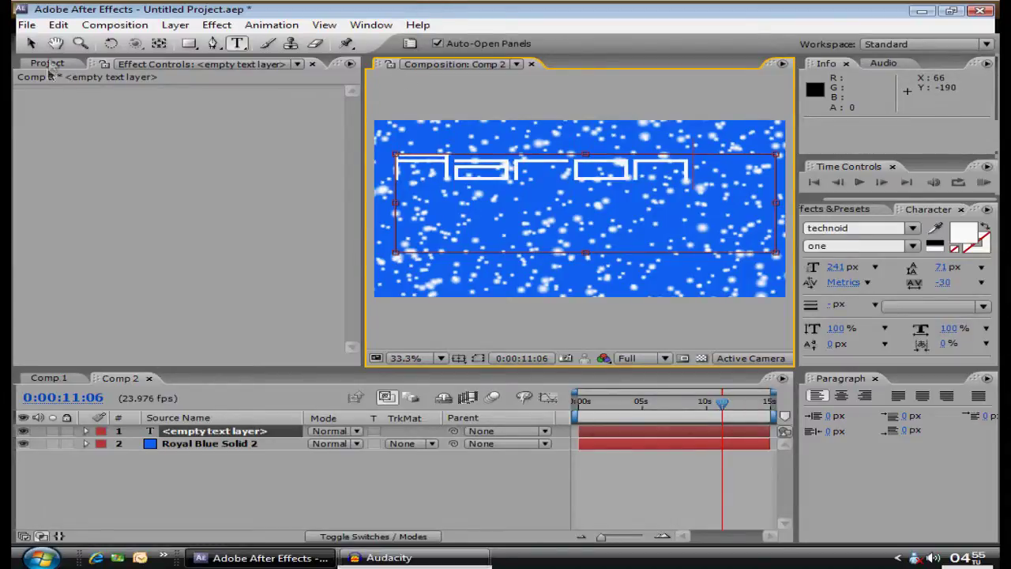
{"action": "left_click", "coordinate": [31, 43]}
{"action": "left_click_drag", "start_coordinate": [563, 174], "coordinate": [595, 212]}
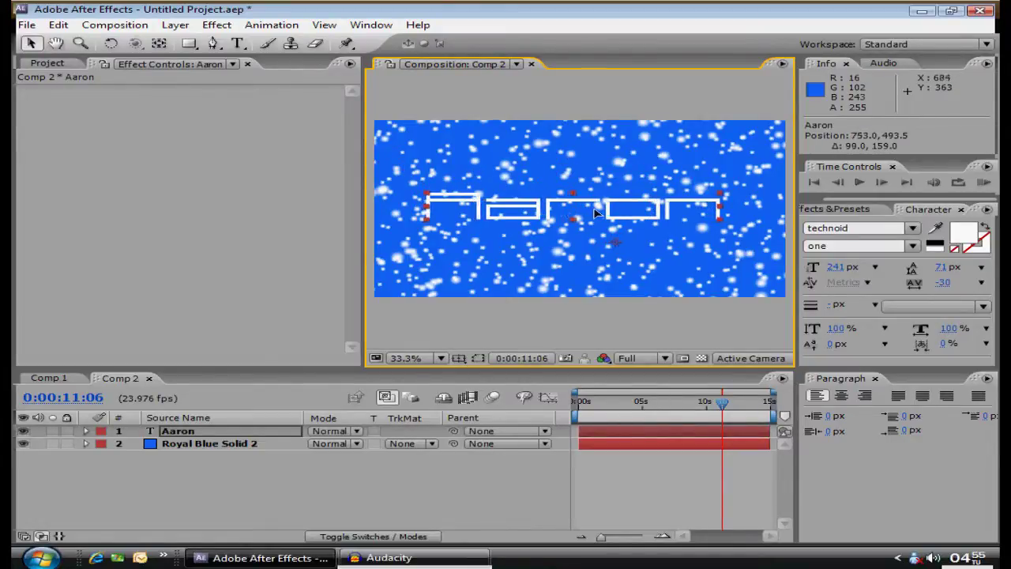
Draw Mask 1 with the Pen tool, placing points along the Aaron letters from first to last
{"action": "left_click", "coordinate": [213, 43]}
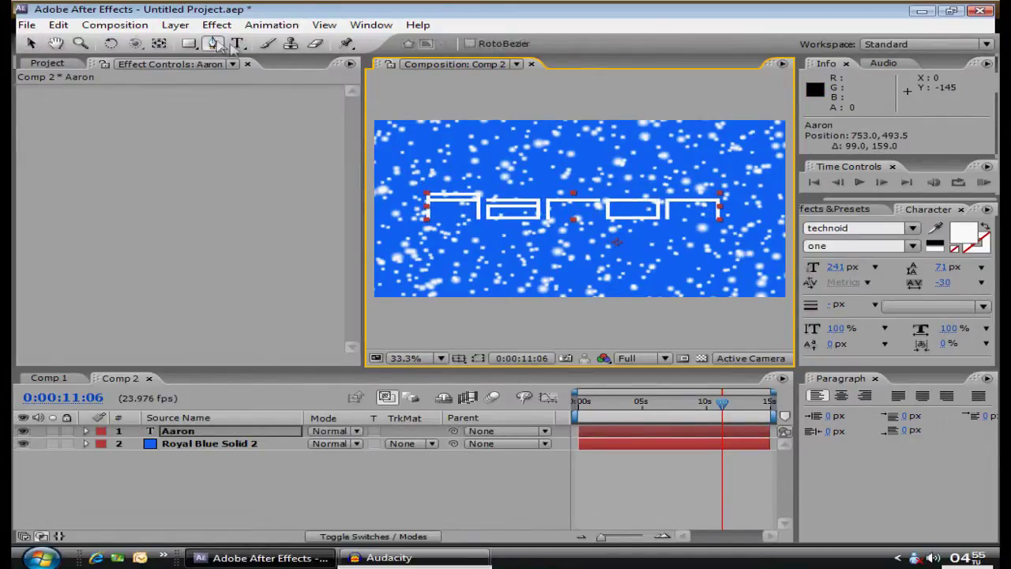
{"action": "left_click", "coordinate": [427, 216]}
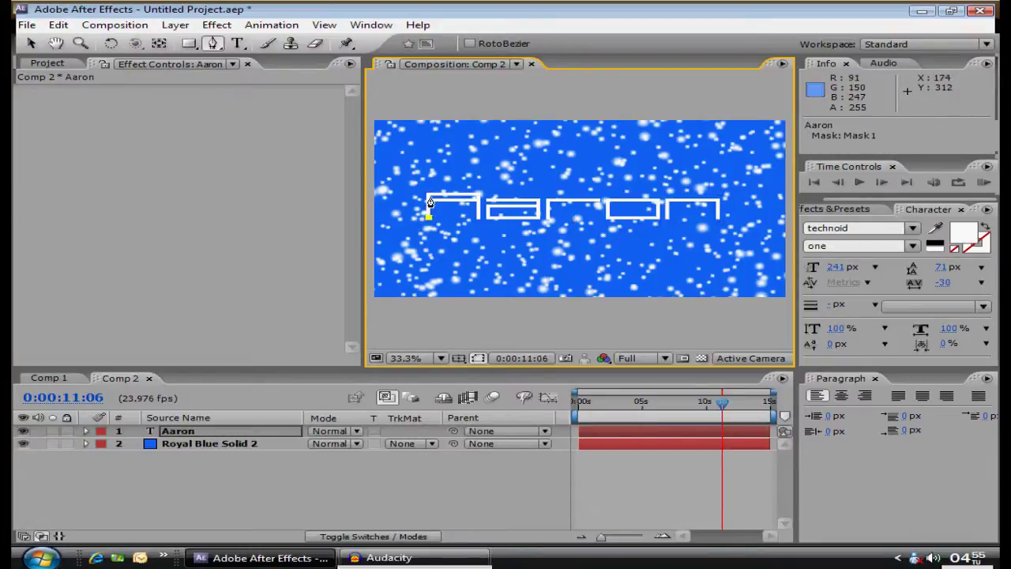
{"action": "left_click", "coordinate": [427, 194]}
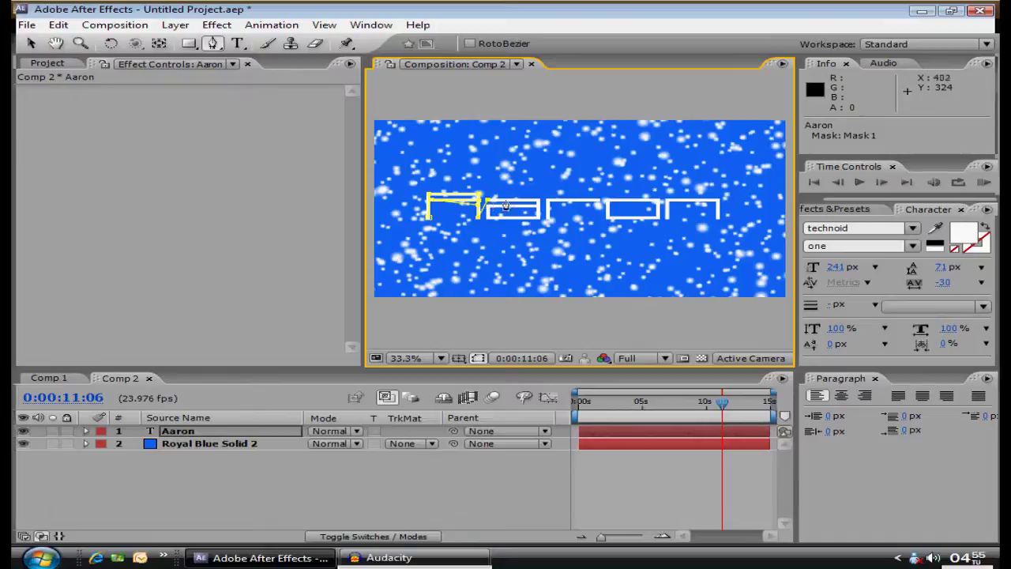
{"action": "left_click", "coordinate": [536, 211]}
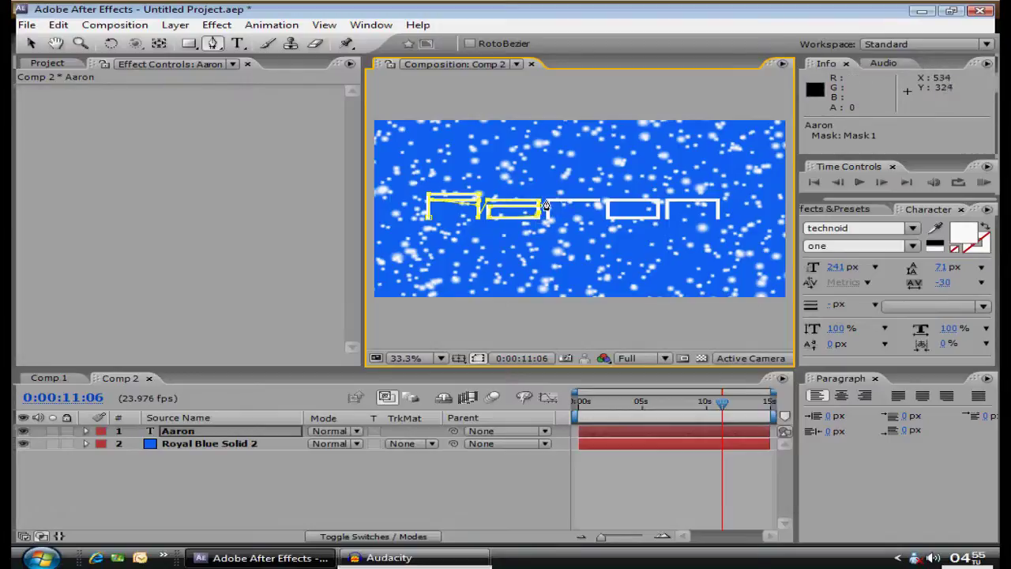
{"action": "left_click", "coordinate": [600, 204]}
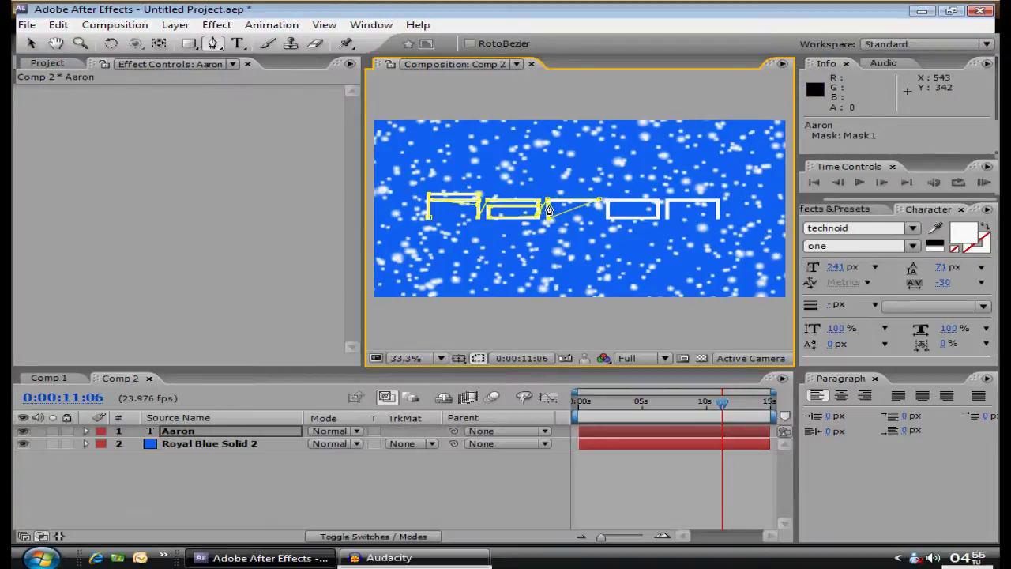
{"action": "left_click", "coordinate": [606, 214]}
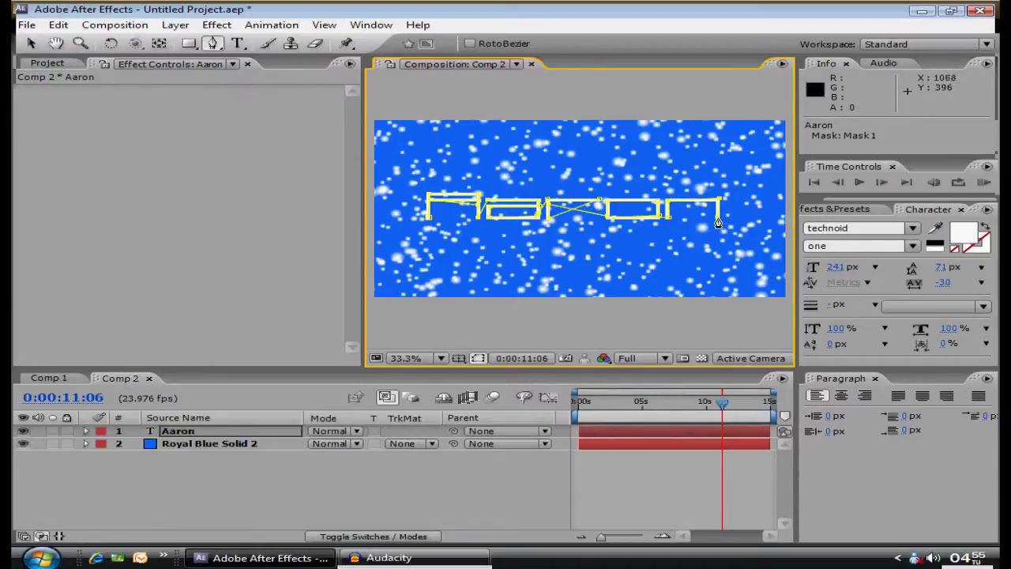
{"action": "left_click", "coordinate": [215, 26]}
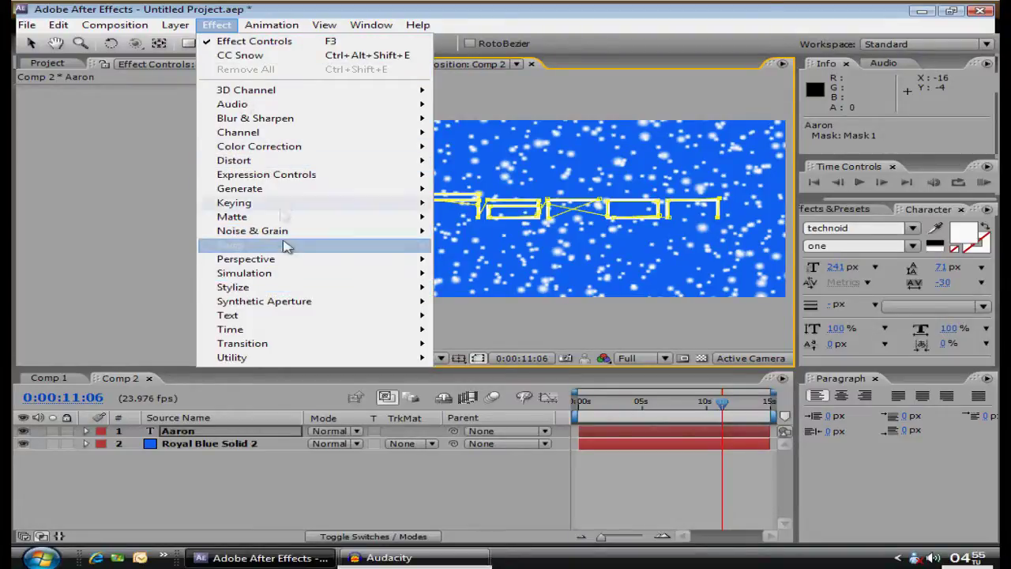
Apply Effect > Generate > Stroke to the Aaron text with Brush Size 13.8
{"action": "mouse_move", "coordinate": [283, 193]}
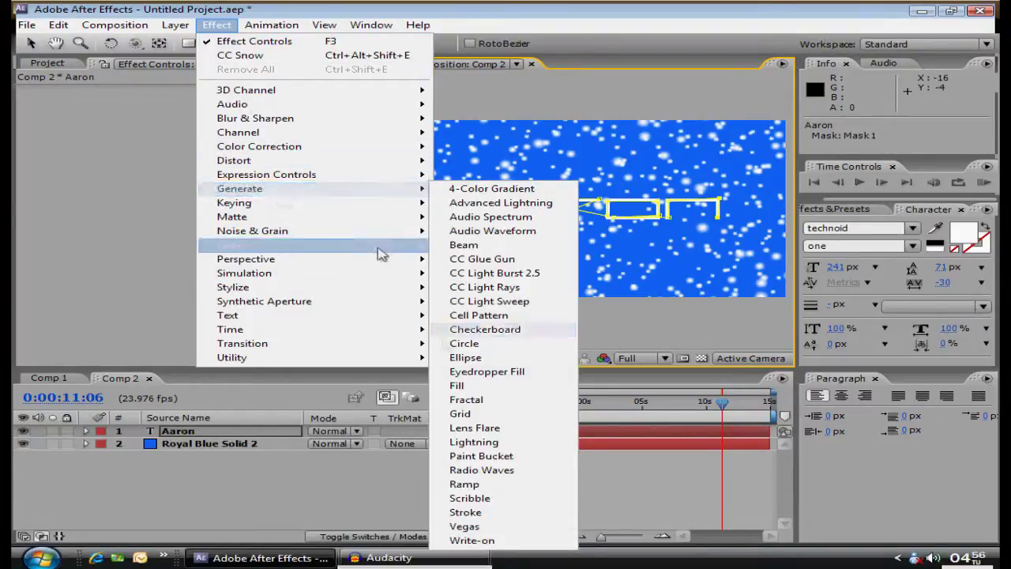
{"action": "left_click", "coordinate": [518, 513]}
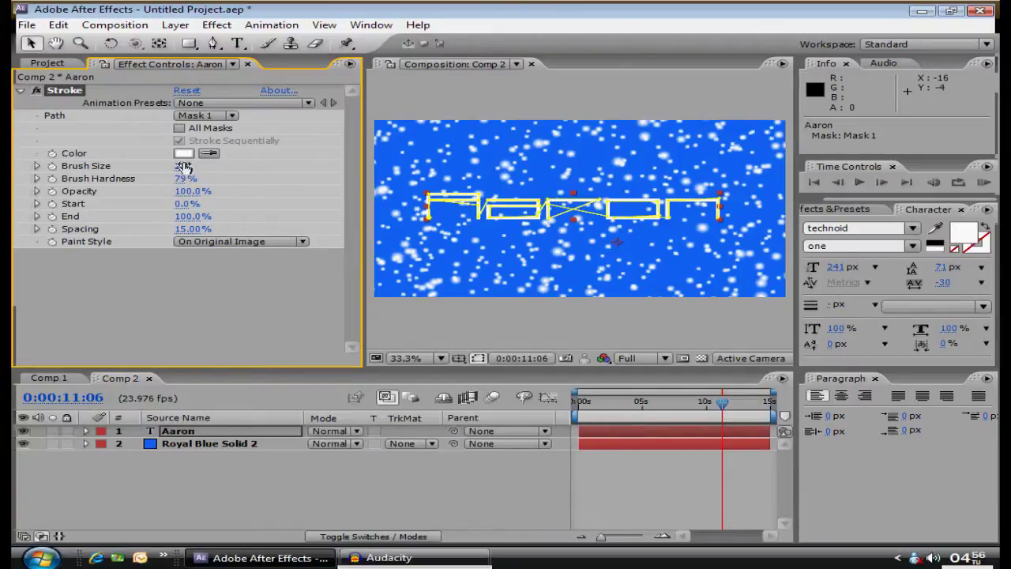
{"action": "left_click_drag", "start_coordinate": [183, 166], "coordinate": [299, 162]}
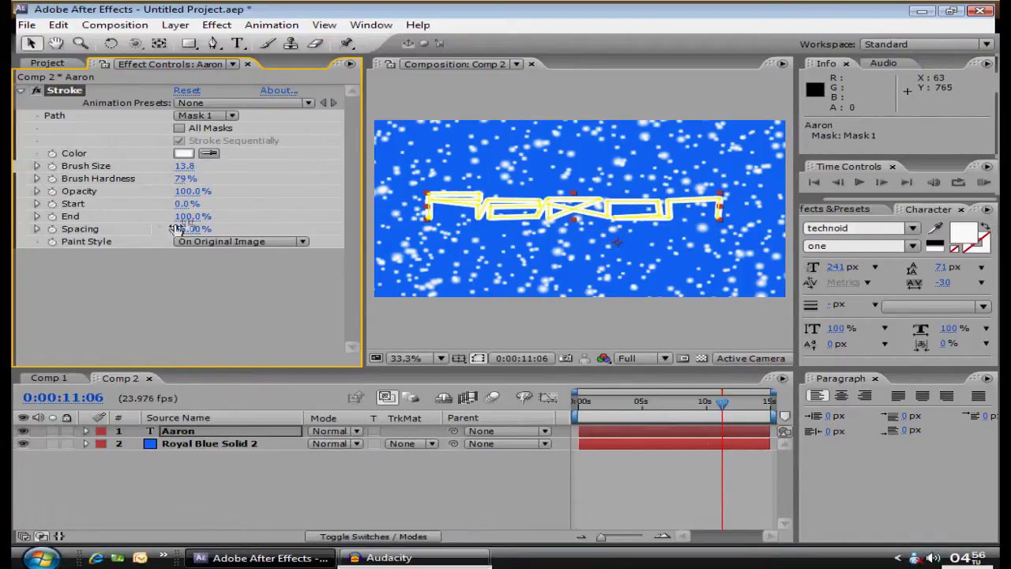
Keyframe Stroke End at 0% at 0:00 with Paint Style Reveal Original Image, then preview
{"action": "left_click", "coordinate": [52, 216]}
{"action": "left_click_drag", "start_coordinate": [722, 402], "coordinate": [579, 401]}
{"action": "left_click_drag", "start_coordinate": [190, 216], "coordinate": [114, 260]}
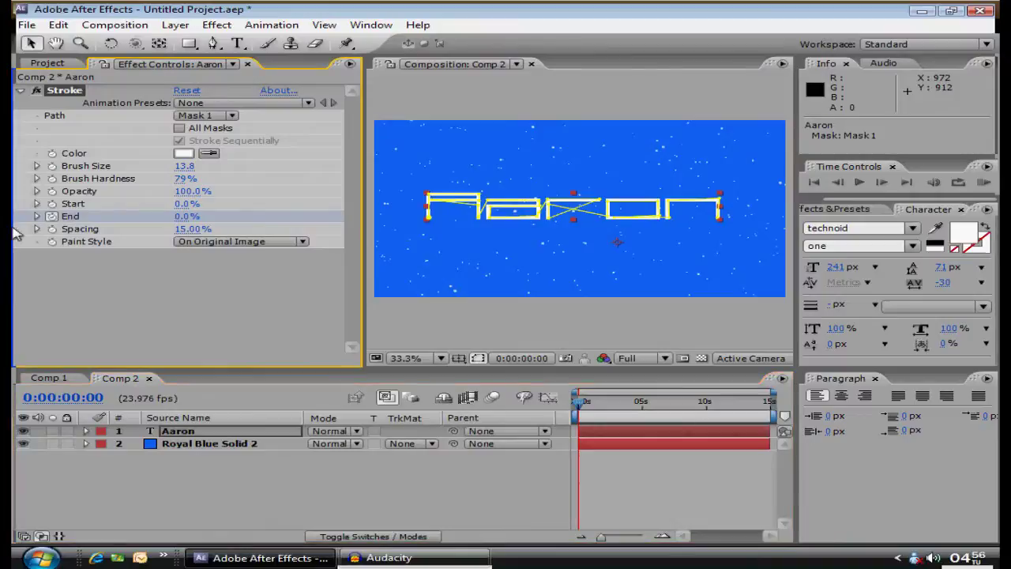
{"action": "left_click", "coordinate": [246, 242]}
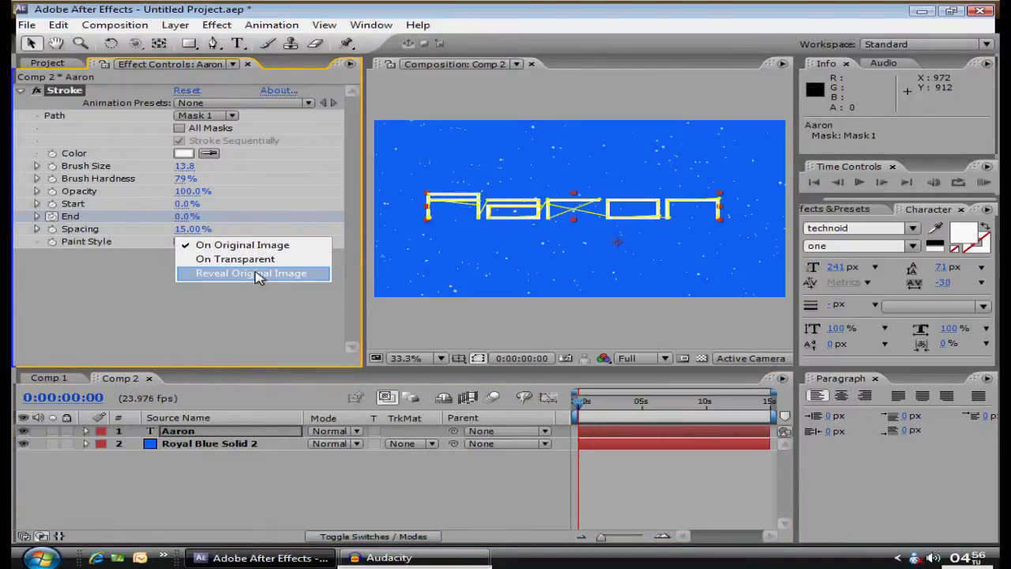
{"action": "left_click", "coordinate": [259, 273]}
{"action": "left_click", "coordinate": [478, 359]}
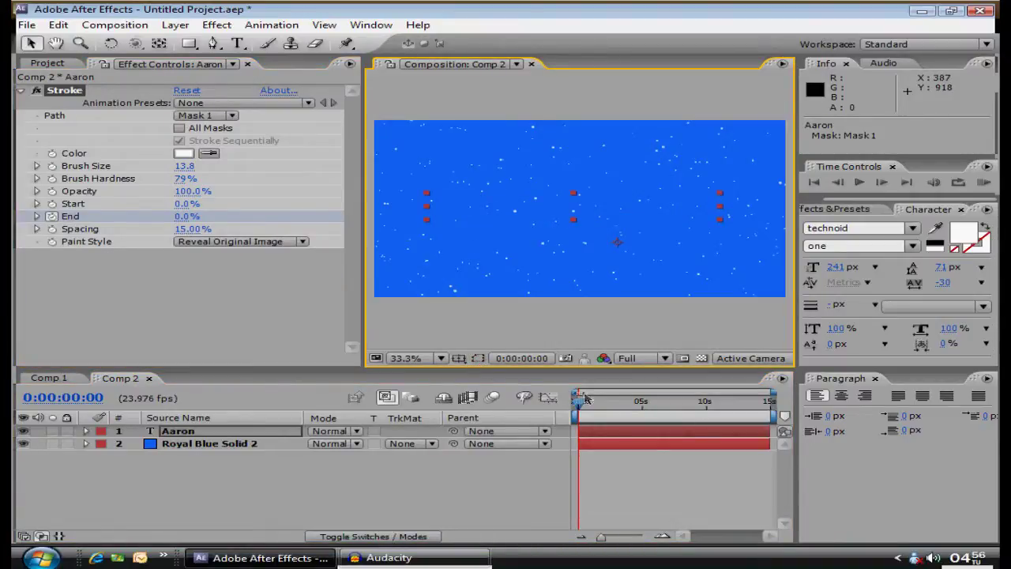
{"action": "left_click_drag", "start_coordinate": [580, 405], "coordinate": [721, 403]}
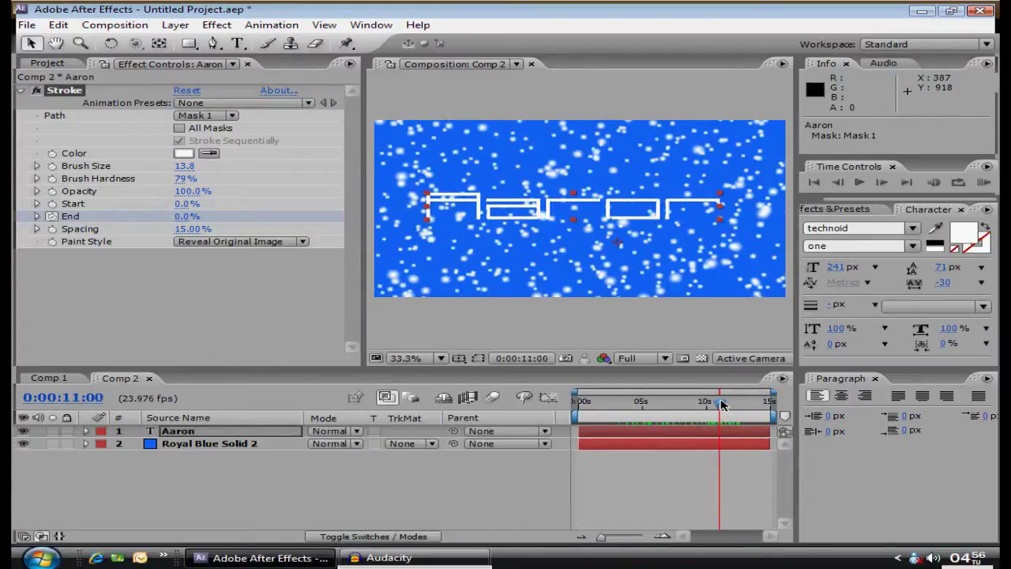
Apply CC Glass to Aaron with Surface Softness 22.8 and Height 12
{"action": "left_click", "coordinate": [216, 25]}
{"action": "mouse_move", "coordinate": [320, 289]}
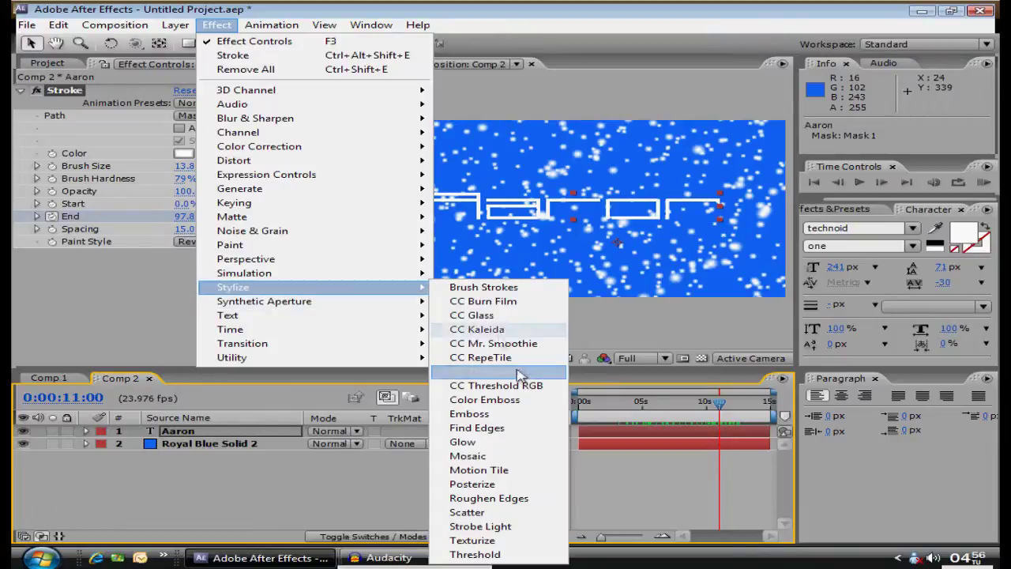
{"action": "left_click", "coordinate": [493, 315]}
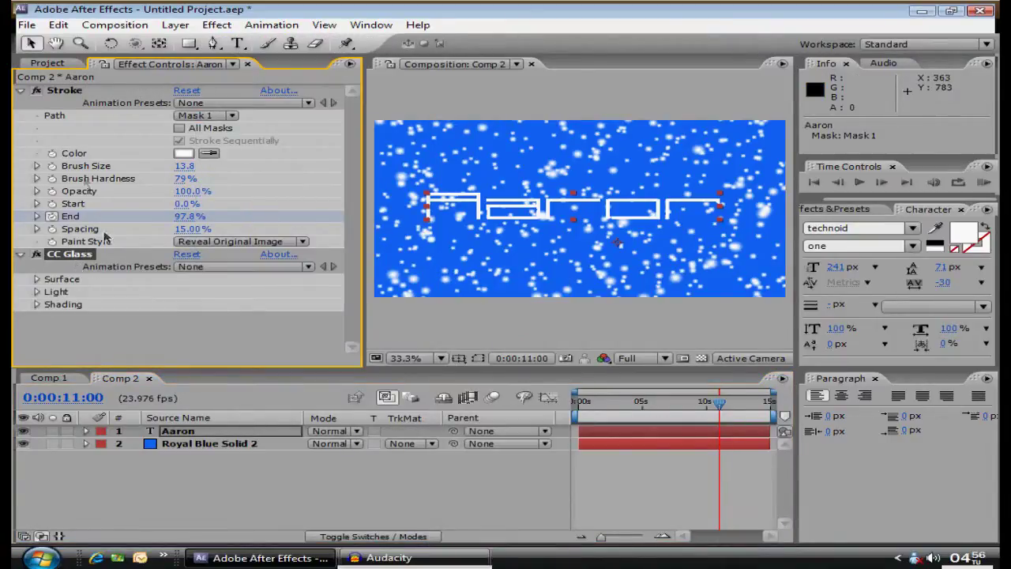
{"action": "left_click", "coordinate": [22, 92]}
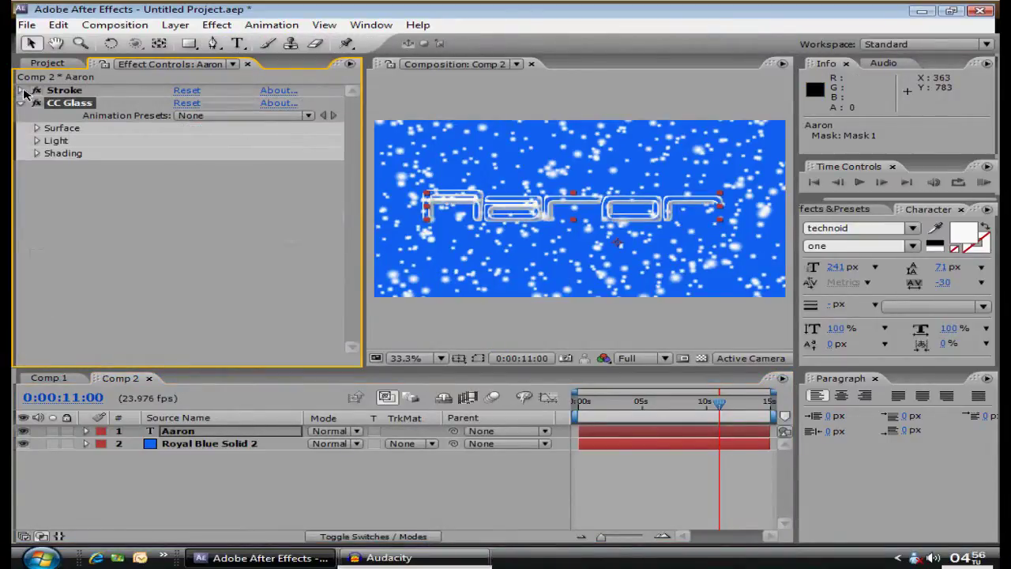
{"action": "left_click", "coordinate": [37, 128]}
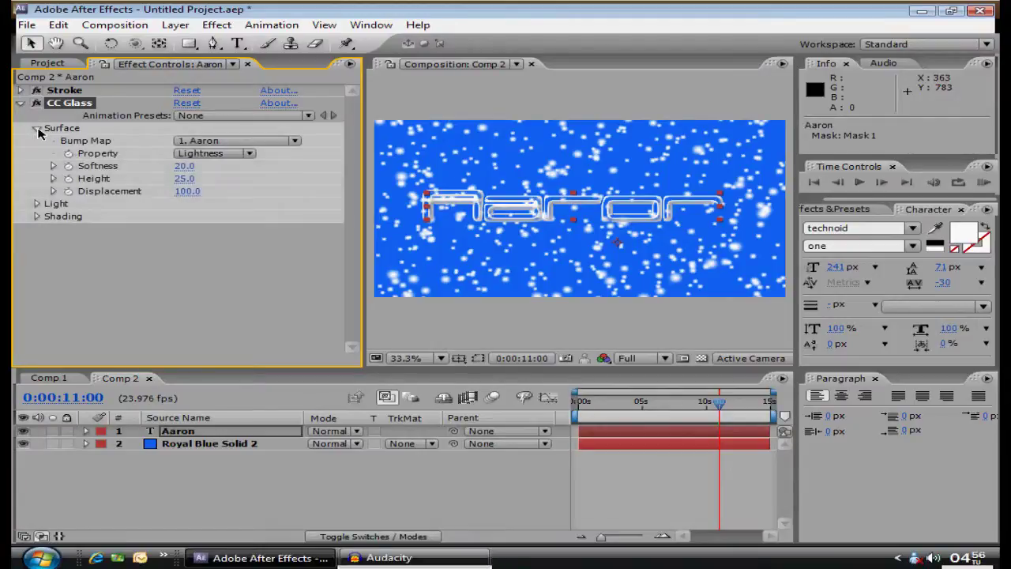
{"action": "left_click", "coordinate": [185, 166]}
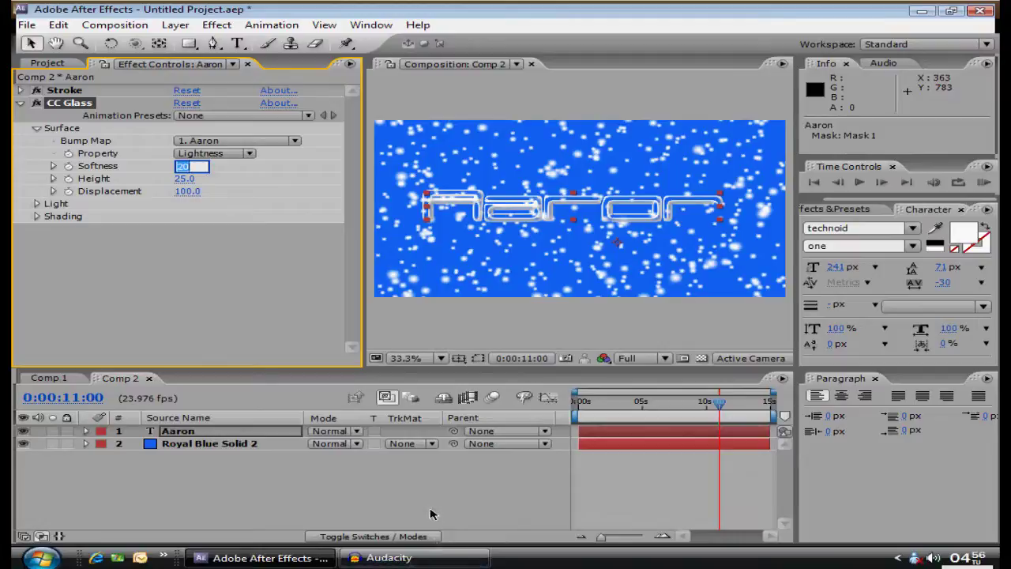
{"action": "type", "text": "22.8"}
{"action": "left_click", "coordinate": [189, 179]}
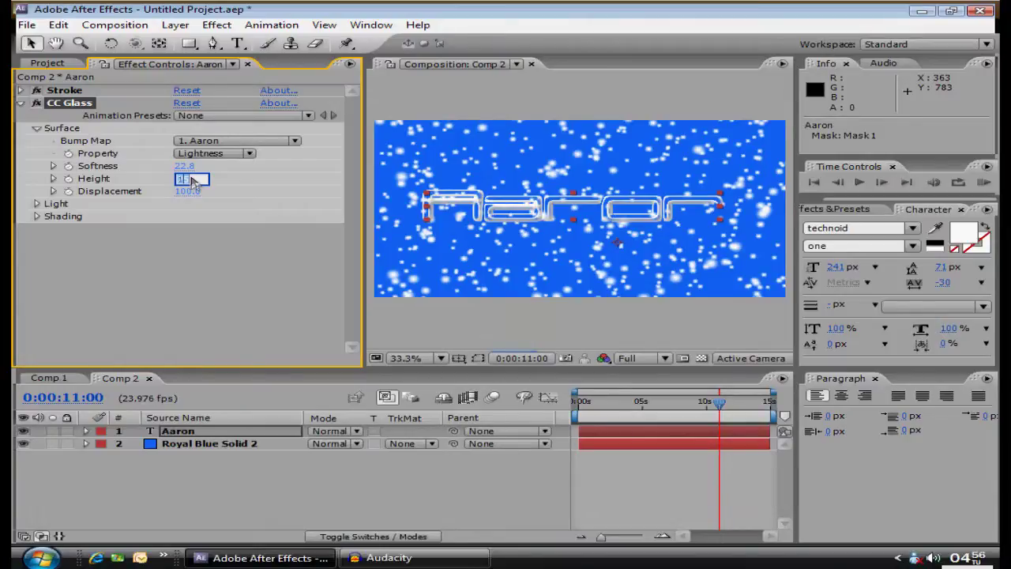
{"action": "type", "text": "12"}
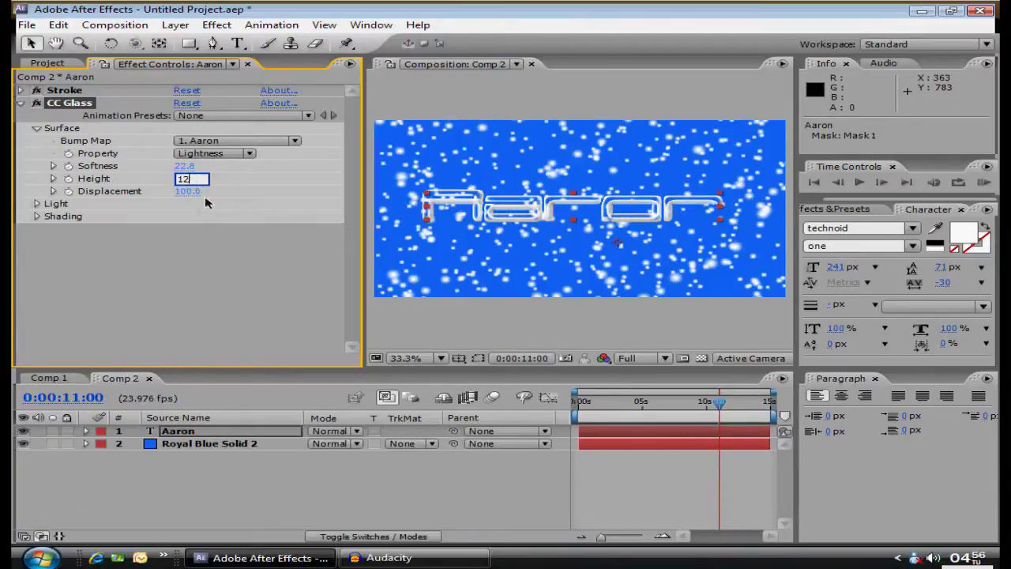
Set the CC Glass Light Type to Point Light with Light Position Y 30
{"action": "left_click", "coordinate": [36, 204]}
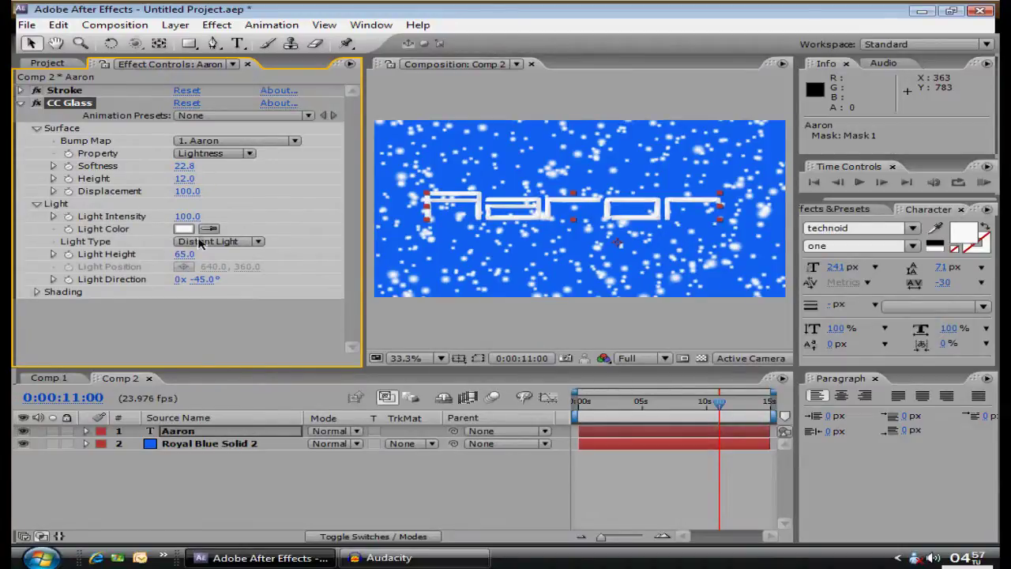
{"action": "left_click", "coordinate": [221, 247]}
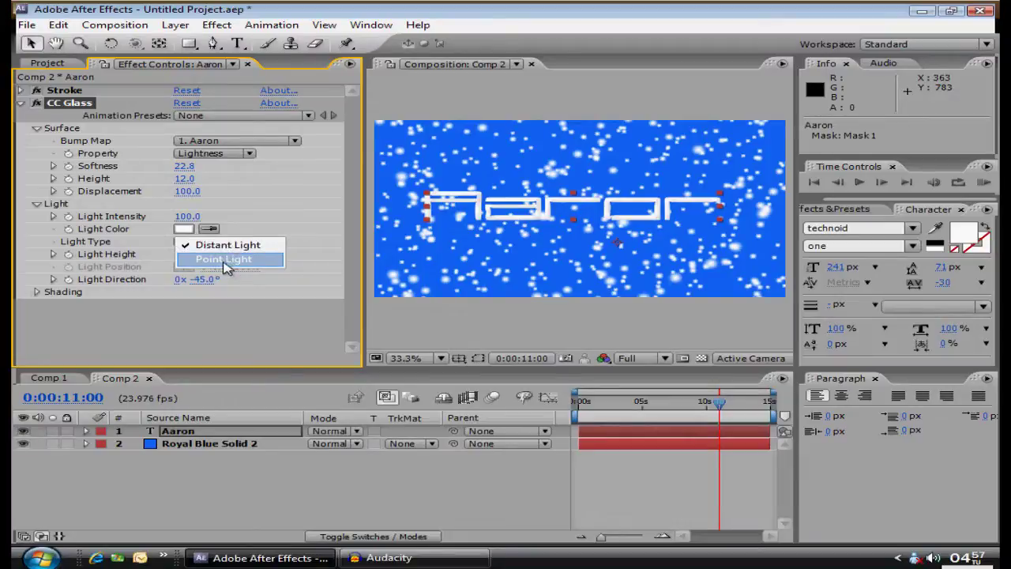
{"action": "left_click", "coordinate": [224, 261]}
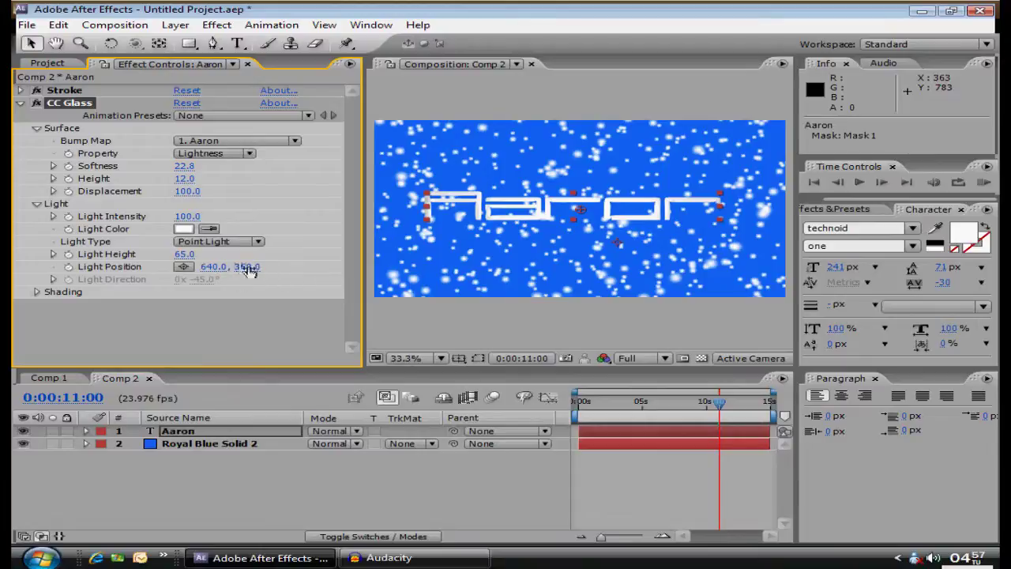
{"action": "left_click", "coordinate": [258, 268]}
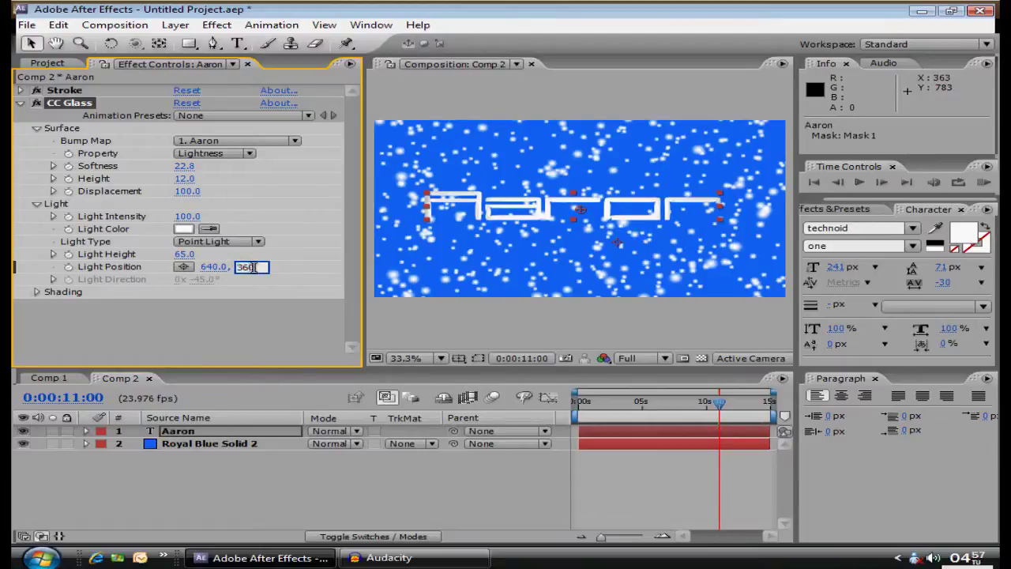
{"action": "double_click", "coordinate": [253, 268]}
{"action": "type", "text": "30"}
{"action": "left_click", "coordinate": [24, 104]}
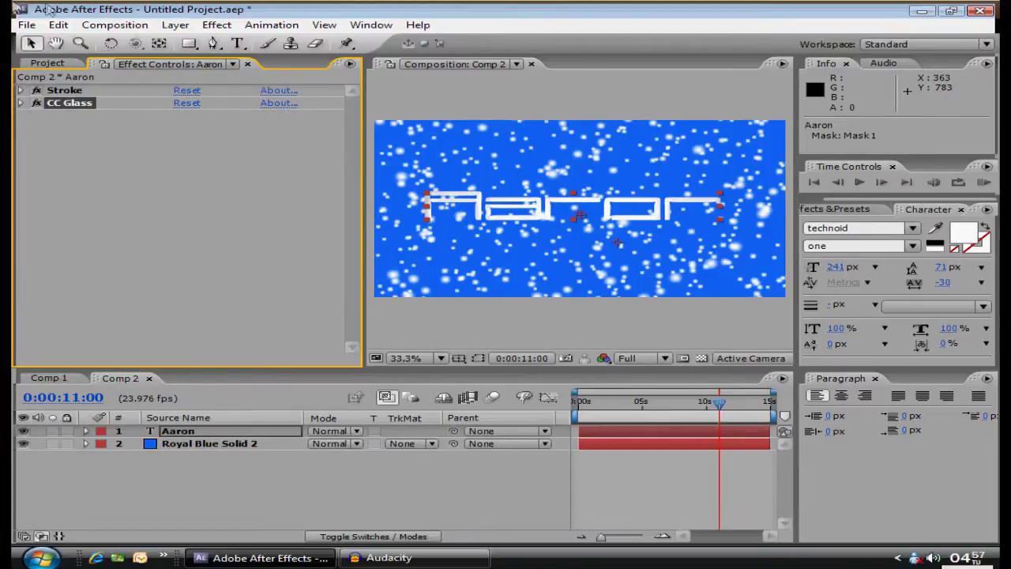
{"action": "left_click", "coordinate": [216, 25]}
Search Effects & Presets for 'cc radi' and drag CC Radial Blur onto the Aaron text
{"action": "mouse_move", "coordinate": [292, 173]}
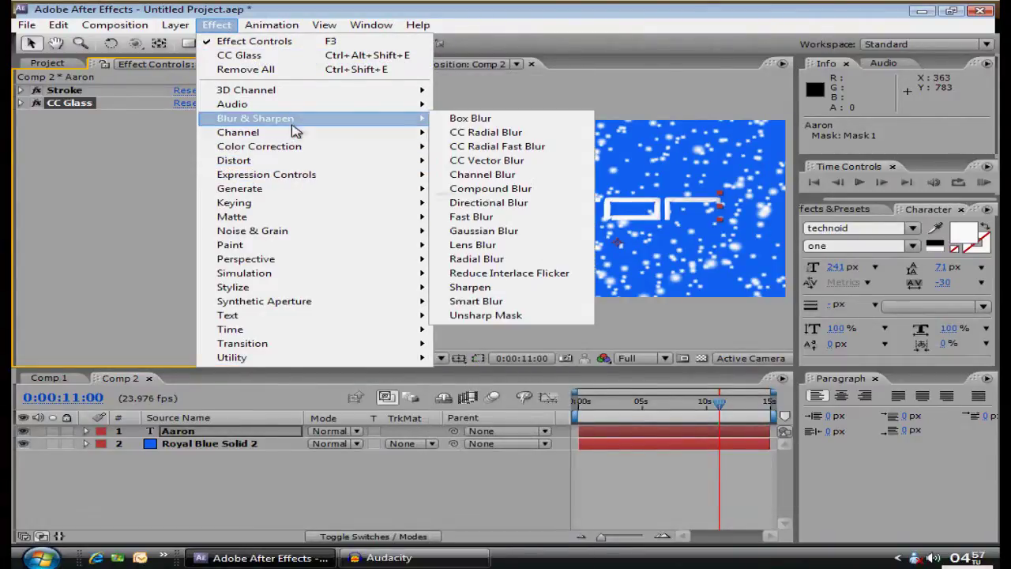
{"action": "mouse_move", "coordinate": [294, 132]}
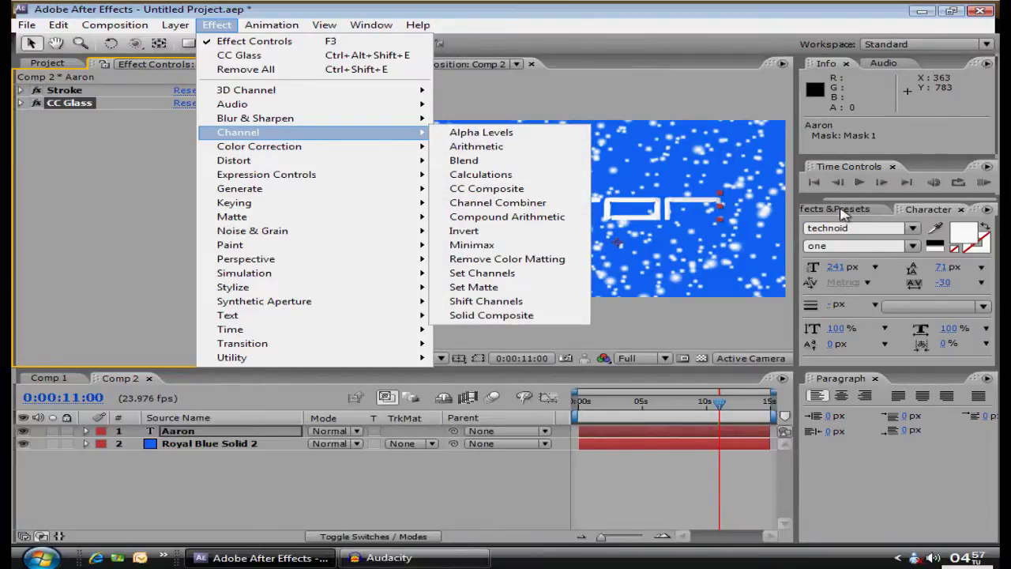
{"action": "left_click", "coordinate": [850, 209]}
{"action": "left_click", "coordinate": [881, 223]}
{"action": "type", "text": "cc r"}
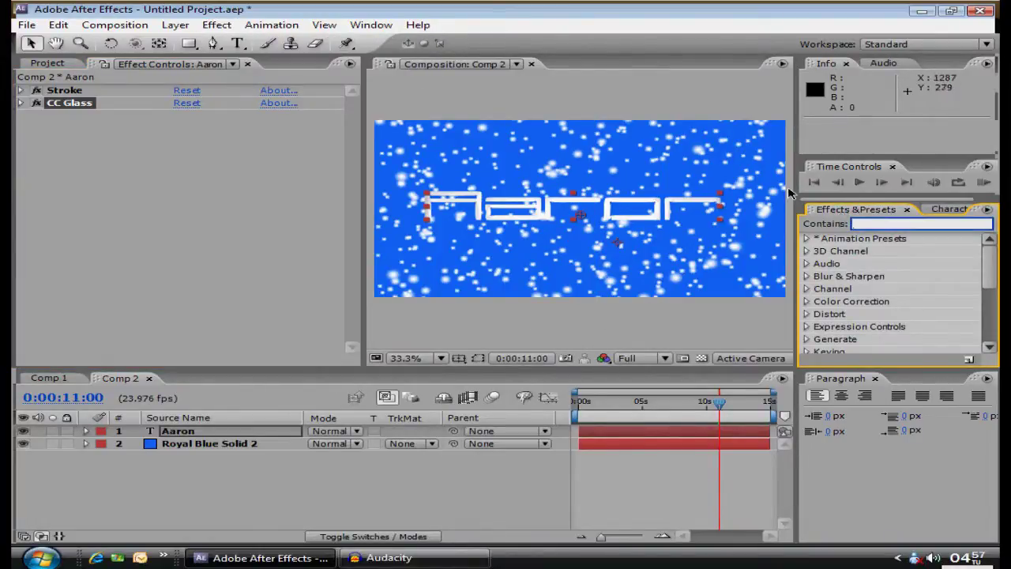
{"action": "type", "text": "ad"}
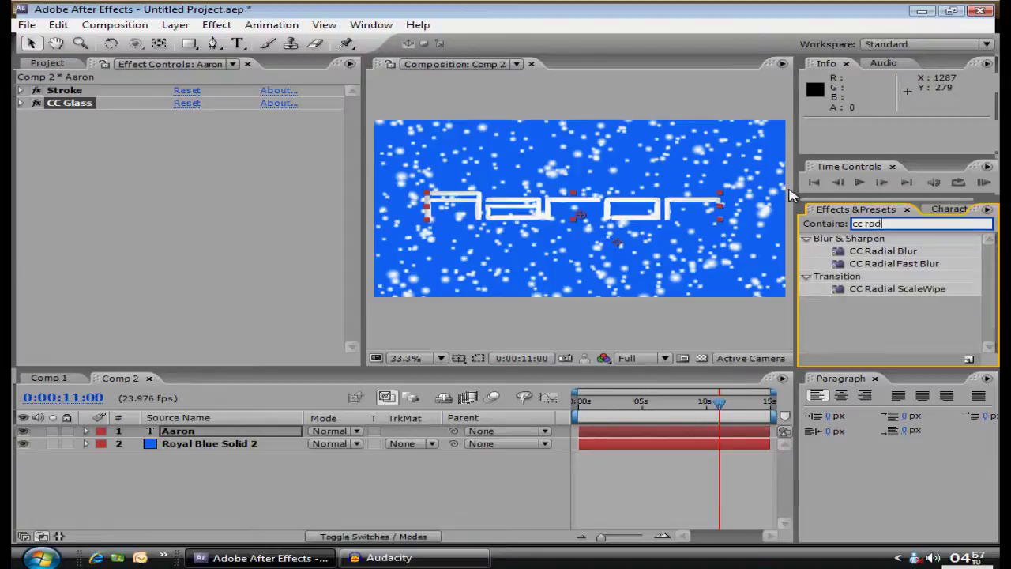
{"action": "type", "text": "i"}
{"action": "left_click", "coordinate": [890, 252]}
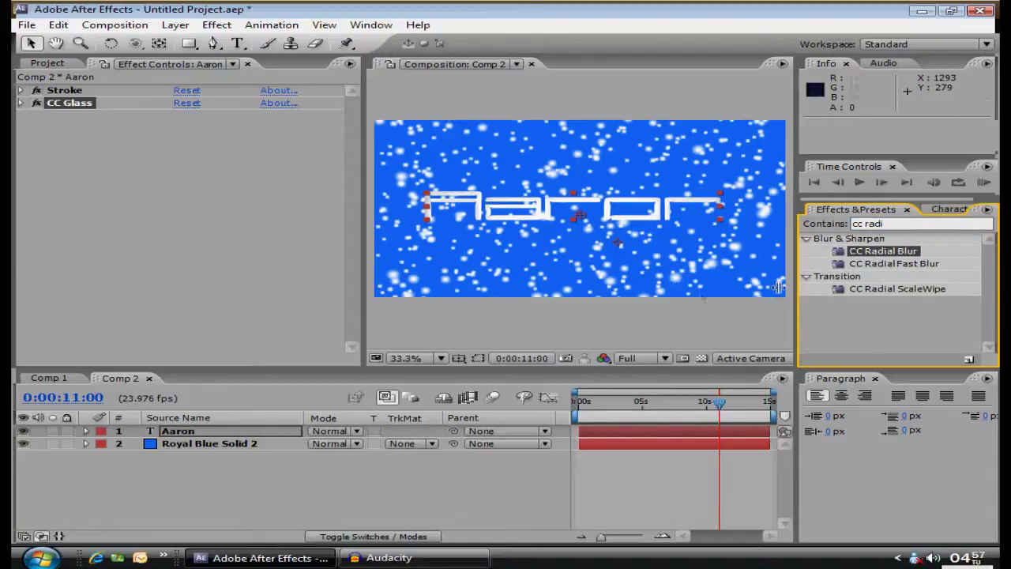
{"action": "left_click_drag", "start_coordinate": [890, 252], "coordinate": [610, 211]}
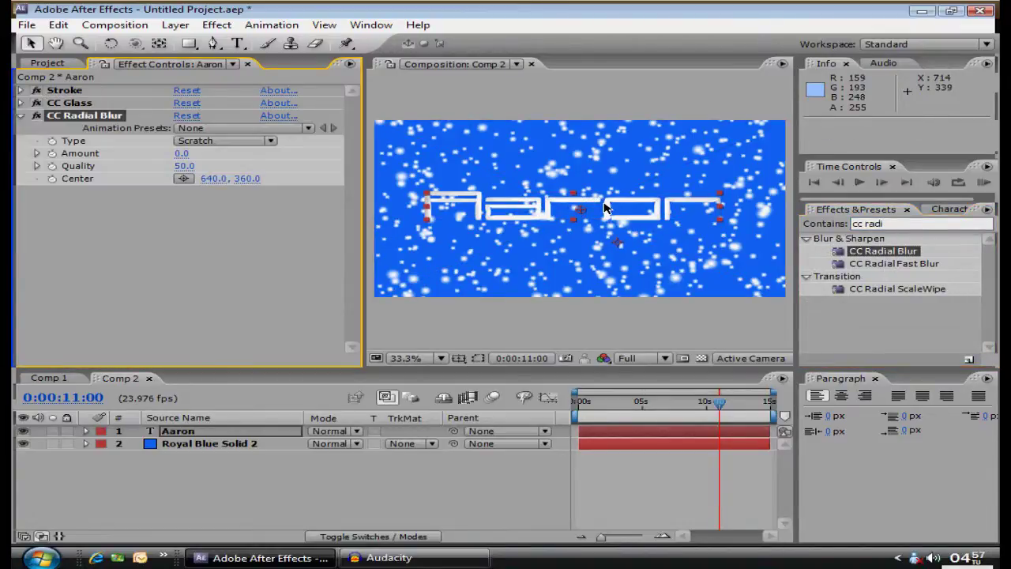
Set CC Radial Blur Amount to 0.5 and Quality to 100
{"action": "left_click", "coordinate": [182, 154]}
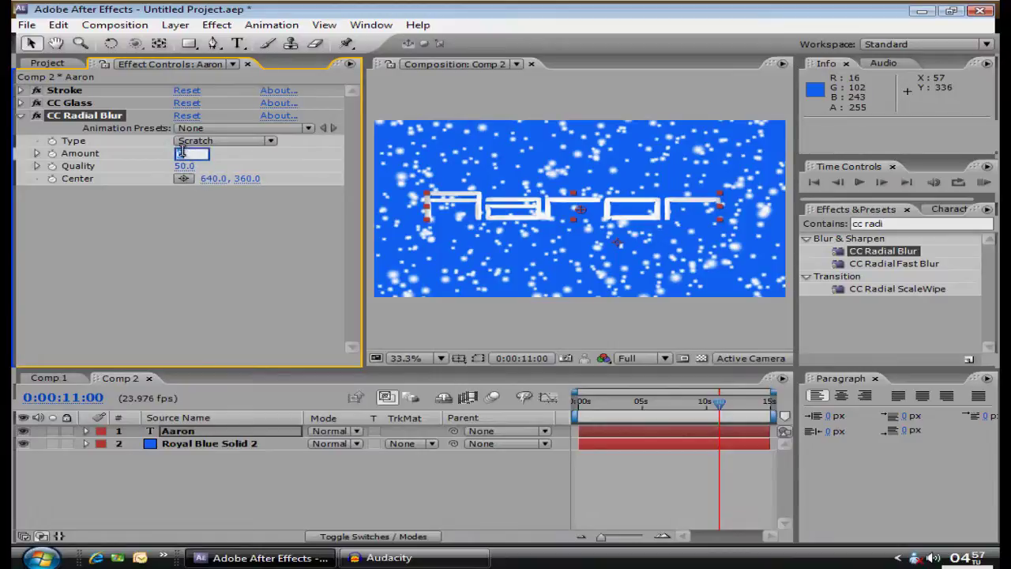
{"action": "type", "text": "0.5"}
{"action": "key", "text": "Return"}
{"action": "left_click_drag", "start_coordinate": [391, 166], "coordinate": [677, 133]}
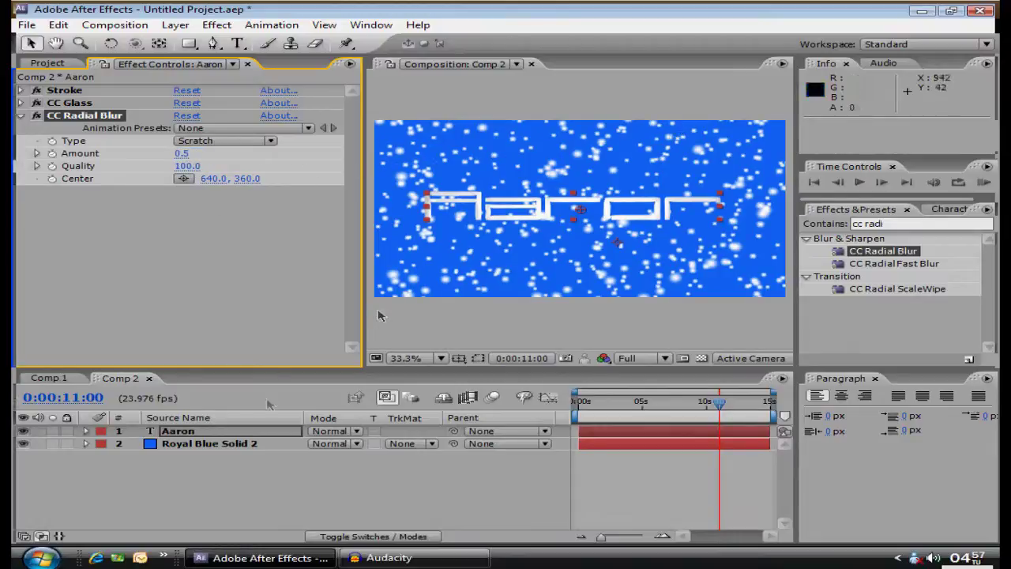
{"action": "left_click", "coordinate": [389, 558]}
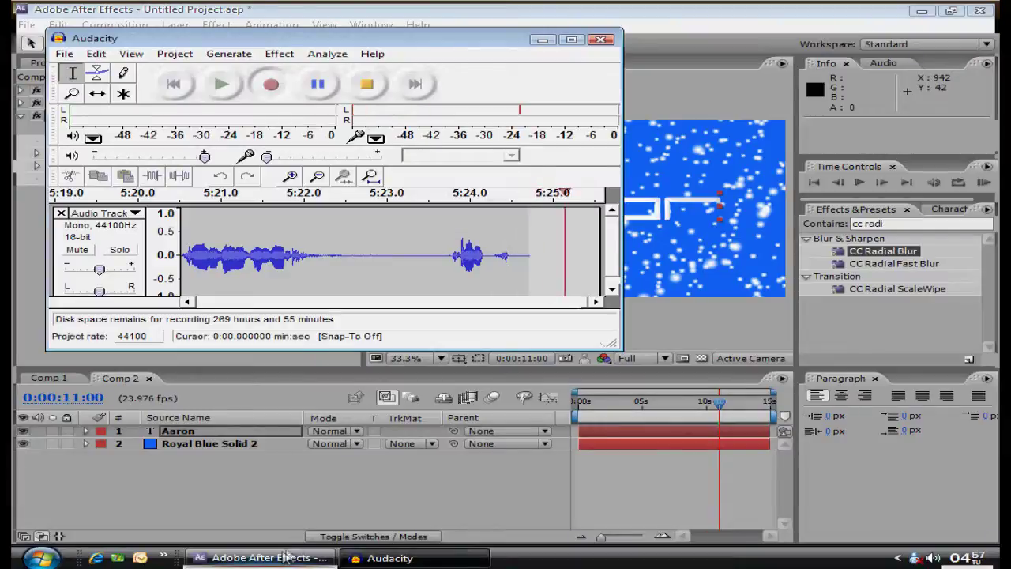
{"action": "left_click", "coordinate": [285, 558]}
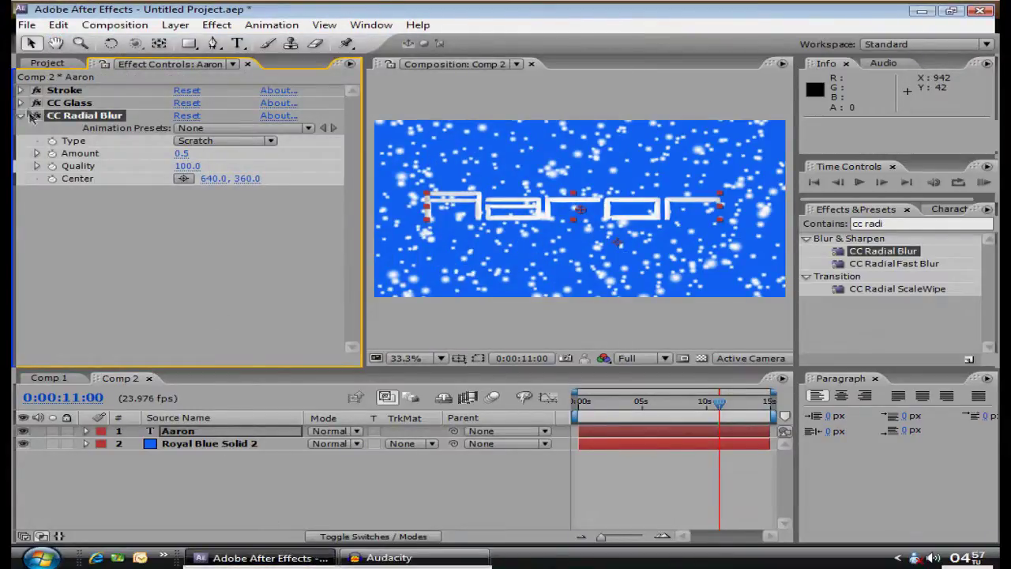
{"action": "left_click", "coordinate": [22, 116]}
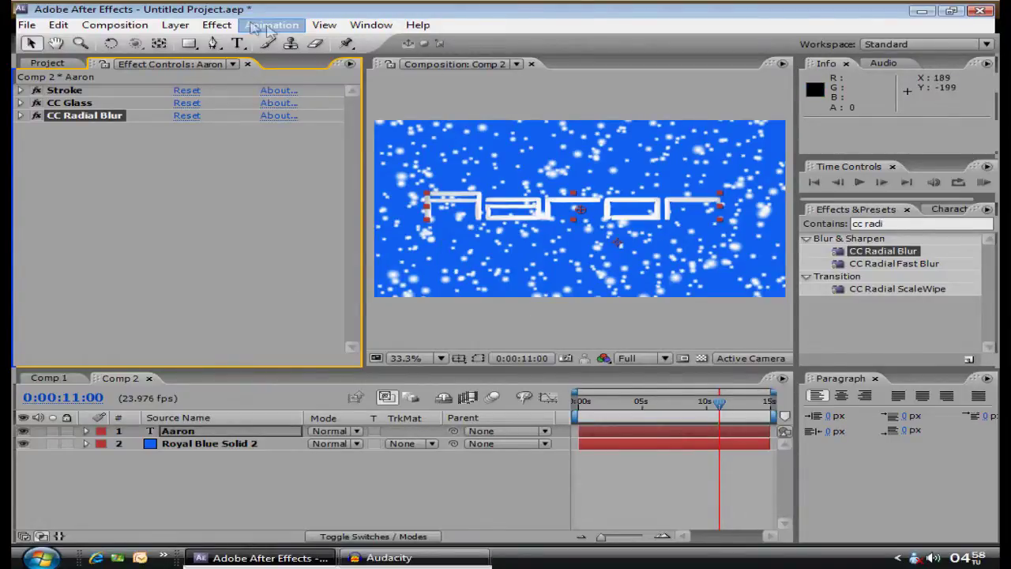
Add Glow to the Aaron text, with Color A the background blue and Color B the text white
{"action": "left_click", "coordinate": [216, 25]}
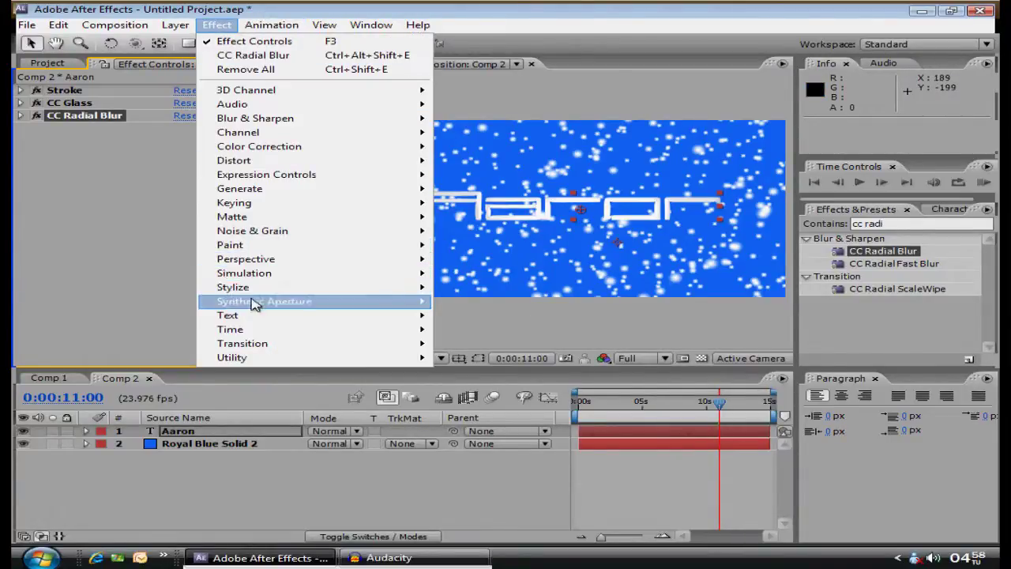
{"action": "mouse_move", "coordinate": [237, 287]}
{"action": "left_click", "coordinate": [478, 442]}
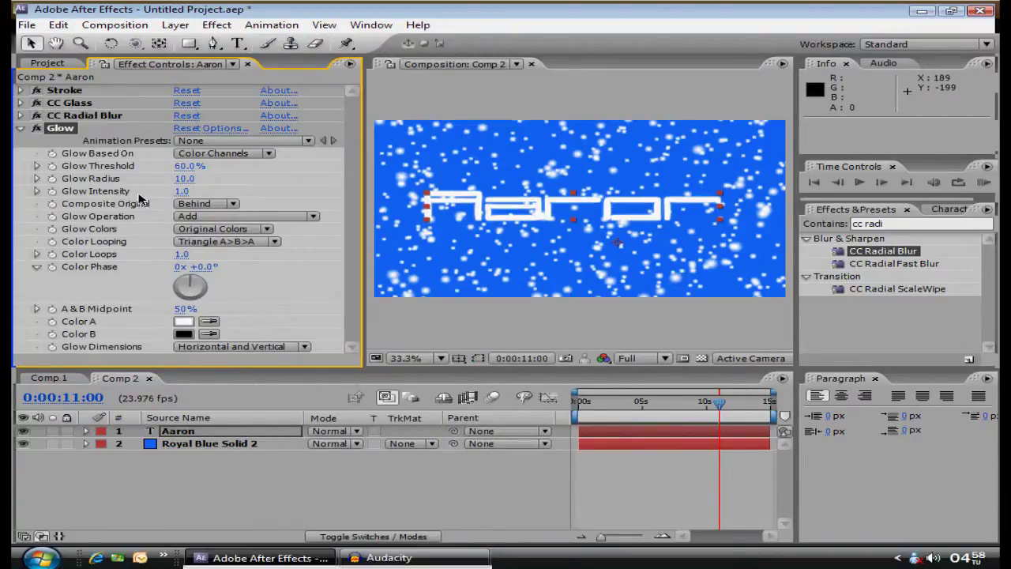
{"action": "left_click", "coordinate": [210, 323]}
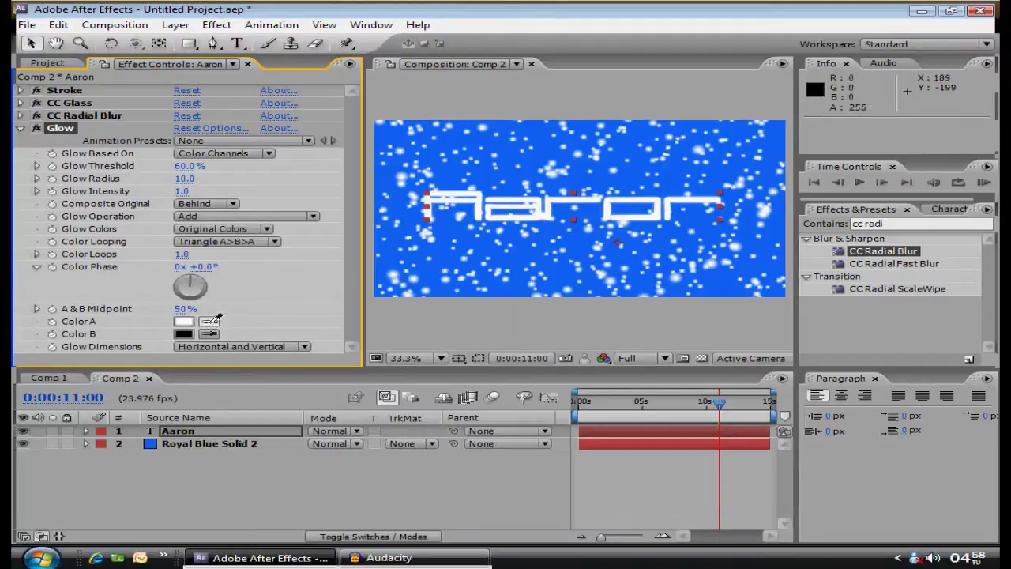
{"action": "left_click", "coordinate": [157, 443]}
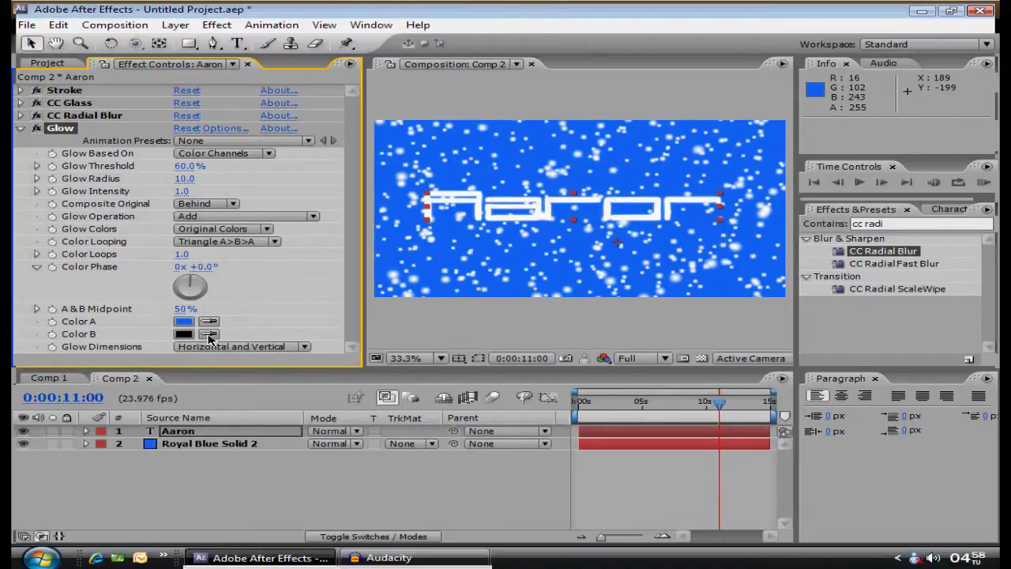
{"action": "left_click", "coordinate": [502, 203]}
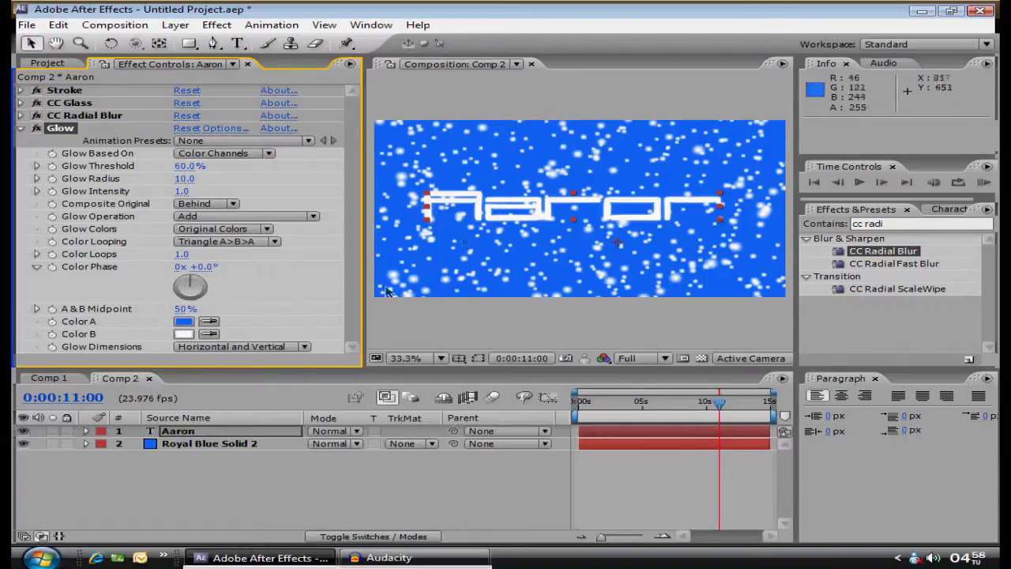
Set Glow Dimensions to Horizontal and collapse the Glow properties
{"action": "left_click", "coordinate": [201, 347]}
{"action": "left_click", "coordinate": [207, 368]}
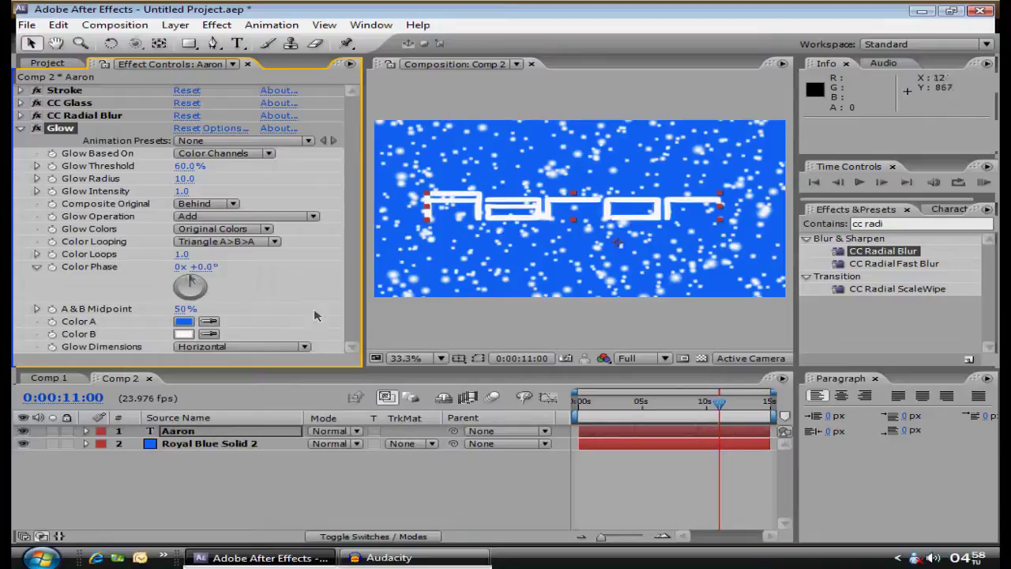
{"action": "left_click", "coordinate": [22, 128]}
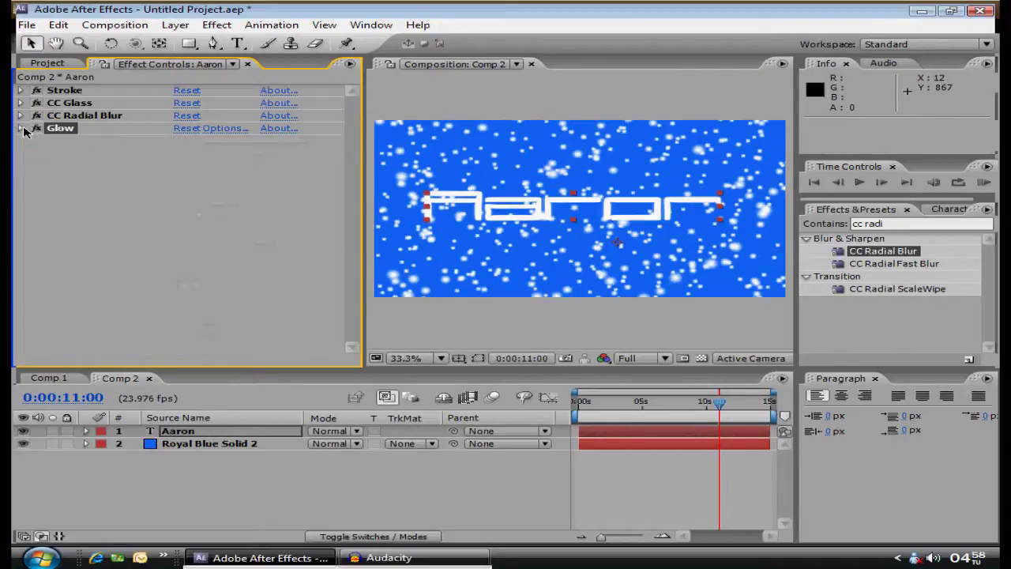
{"action": "left_click", "coordinate": [216, 25]}
Apply Find Edges to the Aaron text and try its Blend With Original slider
{"action": "mouse_move", "coordinate": [260, 284]}
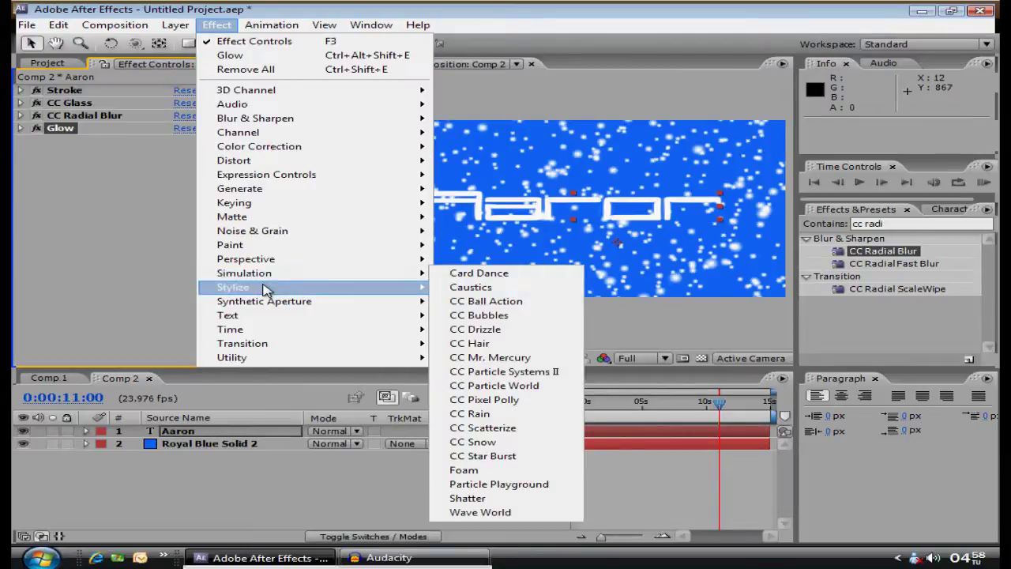
{"action": "left_click", "coordinate": [477, 428]}
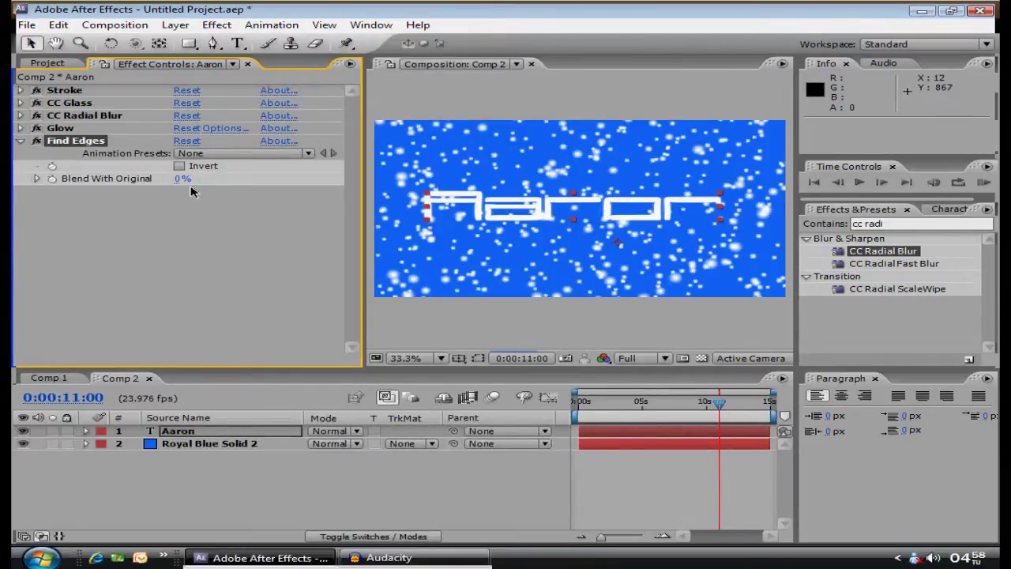
{"action": "left_click", "coordinate": [36, 179]}
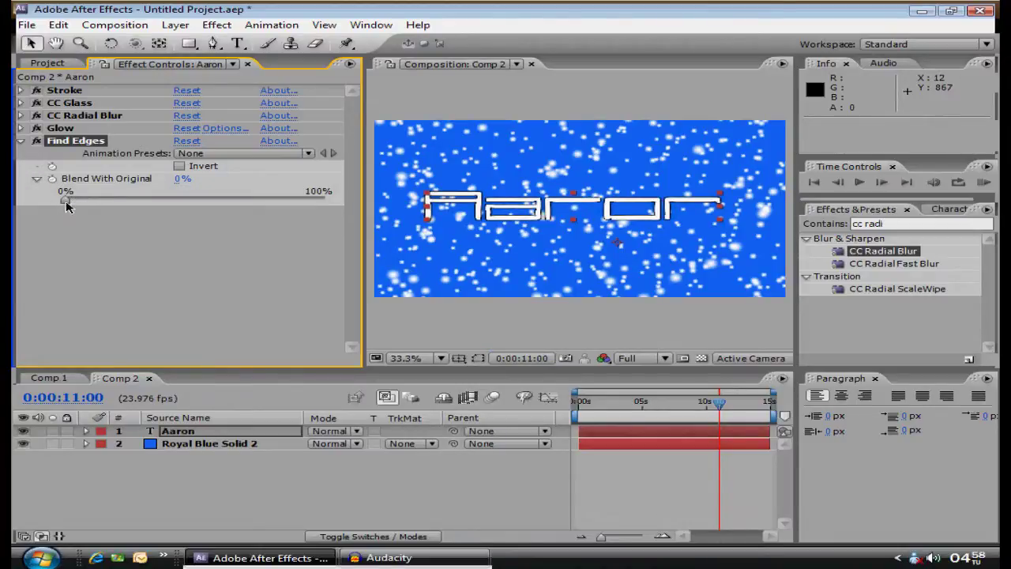
{"action": "left_click_drag", "start_coordinate": [66, 205], "coordinate": [15, 196]}
{"action": "left_click", "coordinate": [36, 180]}
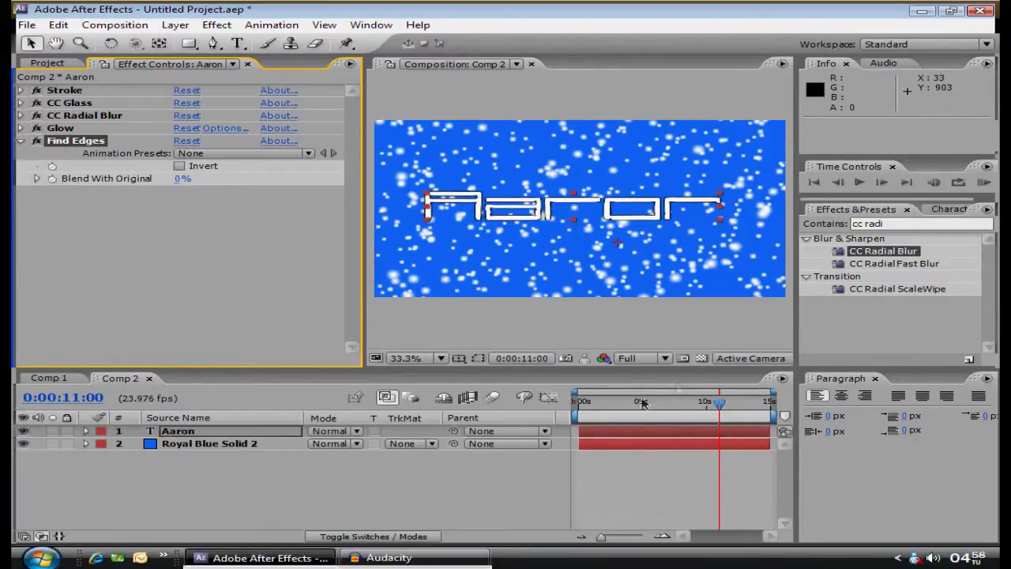
Scrub the animation from the start to preview Find Edges, then switch the effect off
{"action": "left_click_drag", "start_coordinate": [721, 405], "coordinate": [718, 404]}
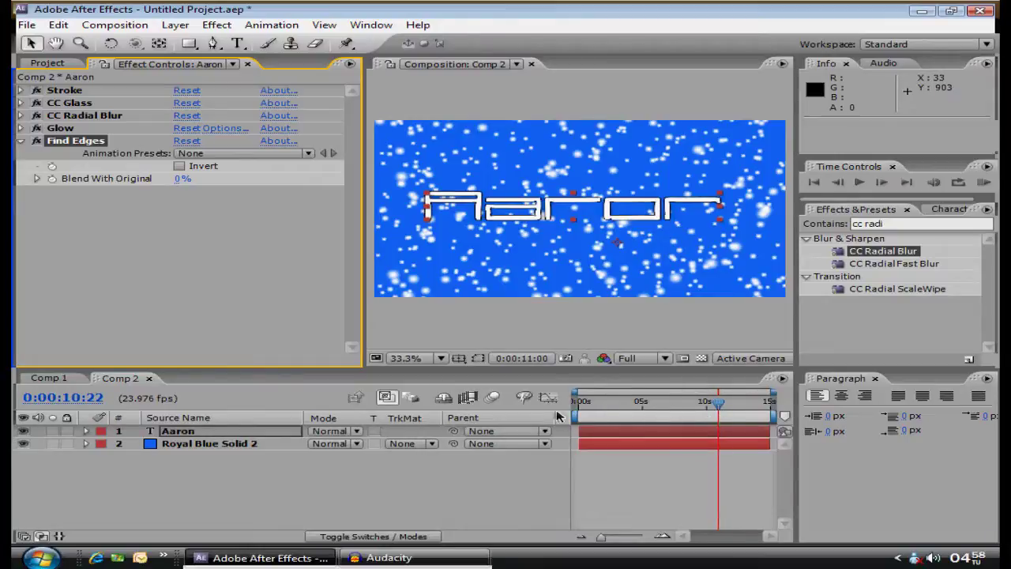
{"action": "mouse_move", "coordinate": [575, 415]}
{"action": "left_mouse_down"}
{"action": "mouse_move", "coordinate": [778, 418]}
{"action": "mouse_move", "coordinate": [751, 418]}
{"action": "left_mouse_up"}
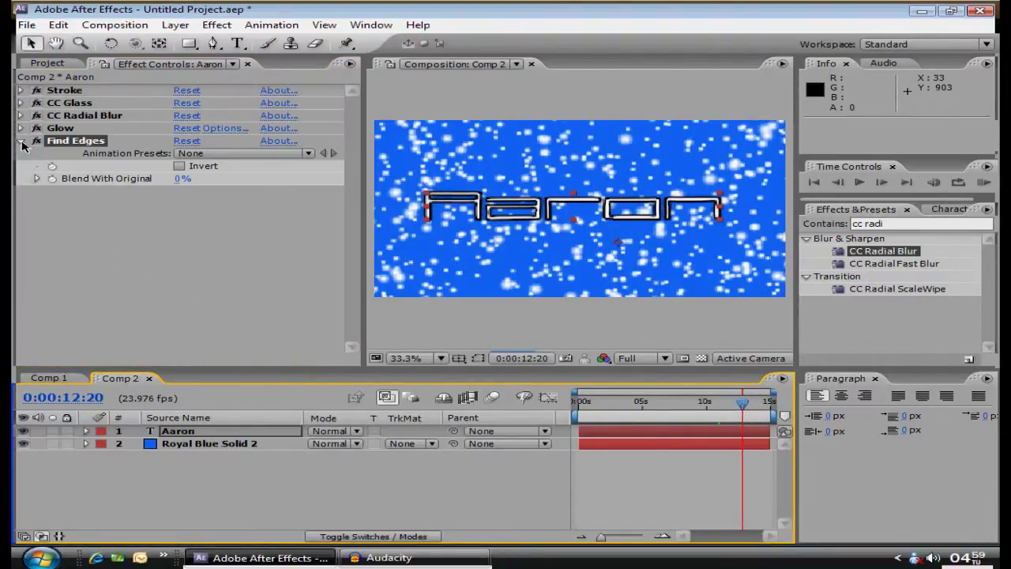
{"action": "left_click", "coordinate": [21, 141]}
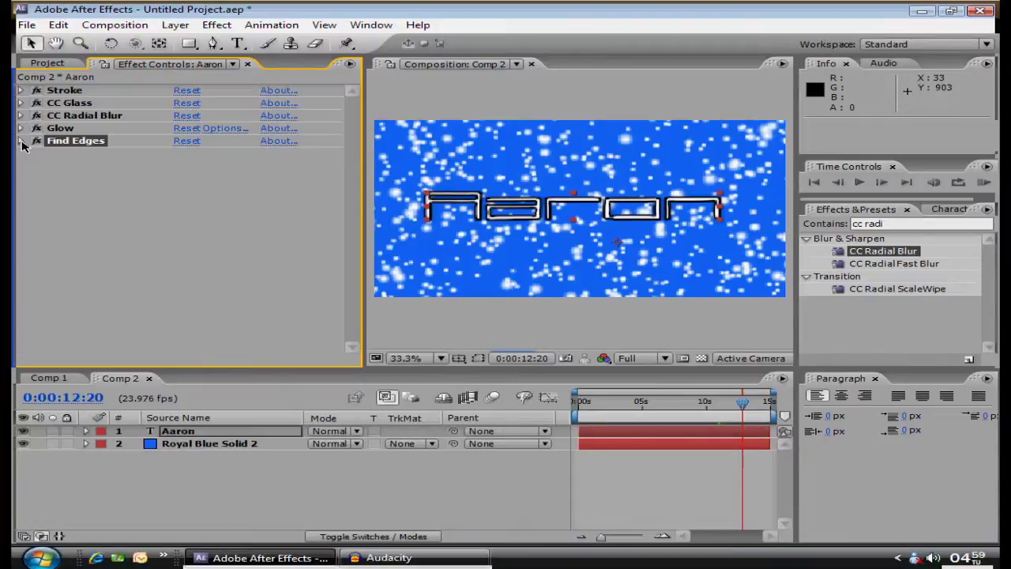
{"action": "left_click", "coordinate": [37, 141]}
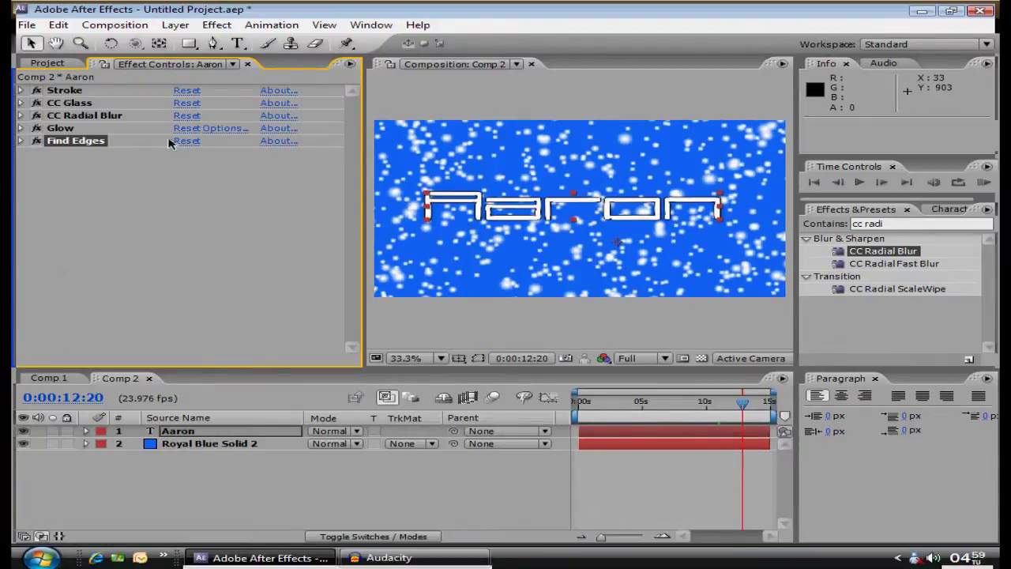
{"action": "left_click", "coordinate": [218, 25]}
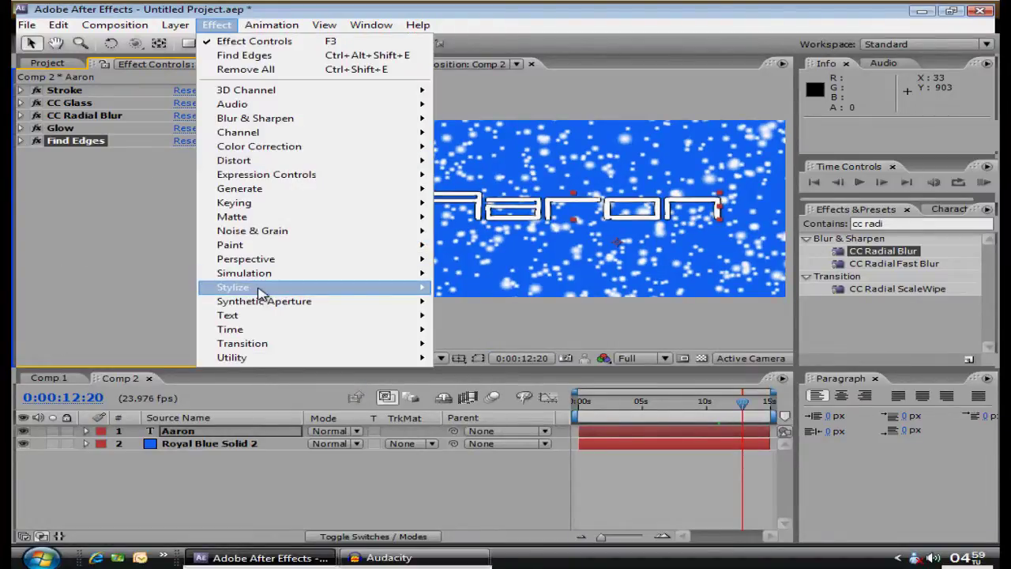
Add Mosaic to the Aaron text and set a Horizontal Blocks keyframe at the composition's end
{"action": "mouse_move", "coordinate": [260, 292]}
{"action": "left_click", "coordinate": [473, 457]}
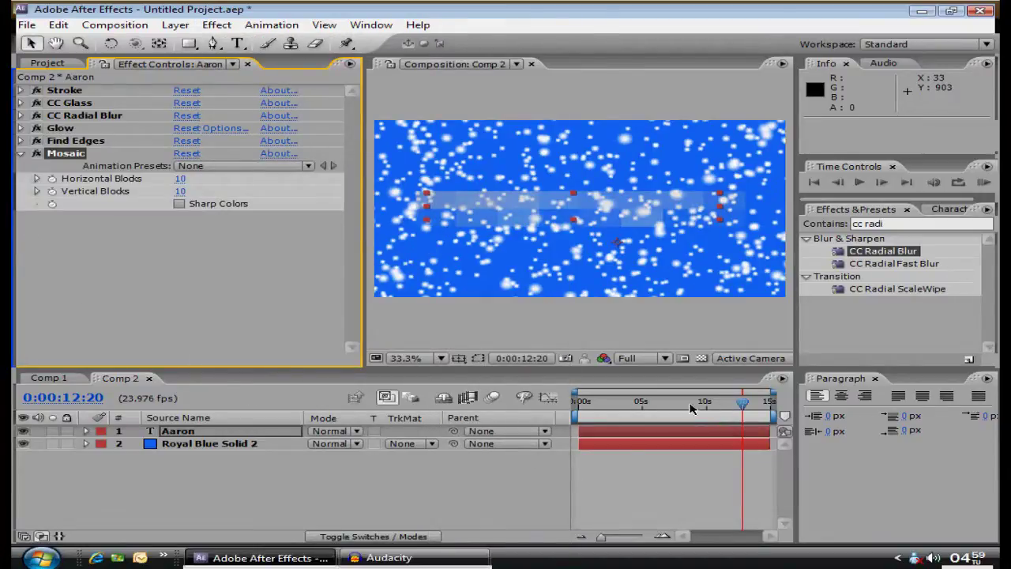
{"action": "left_click_drag", "start_coordinate": [742, 403], "coordinate": [792, 407]}
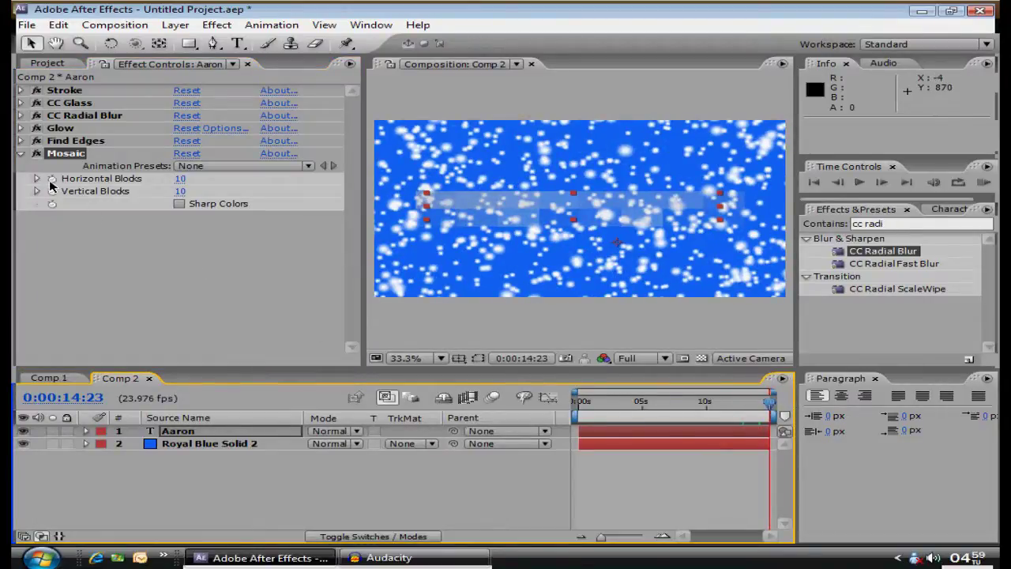
{"action": "left_click", "coordinate": [53, 180]}
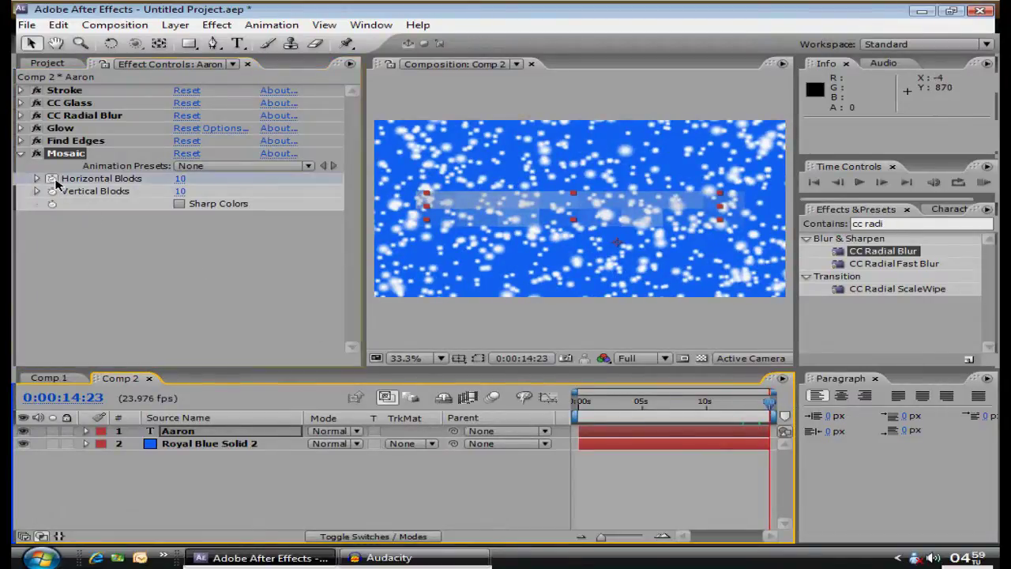
Raise Mosaic Horizontal and Vertical Blocks to 200, then move the time indicator back toward the start
{"action": "left_click", "coordinate": [36, 179]}
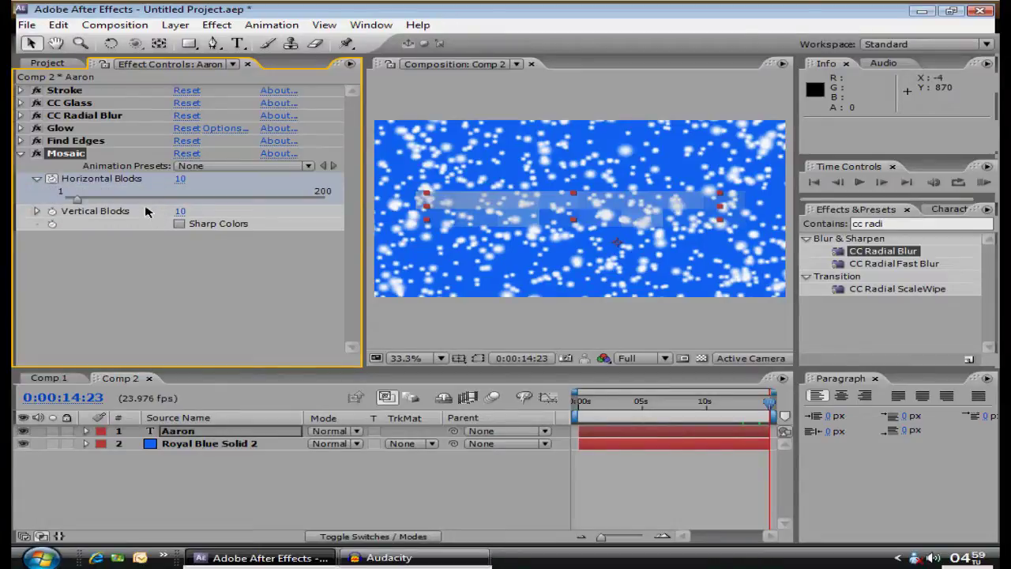
{"action": "left_click_drag", "start_coordinate": [77, 198], "coordinate": [325, 198]}
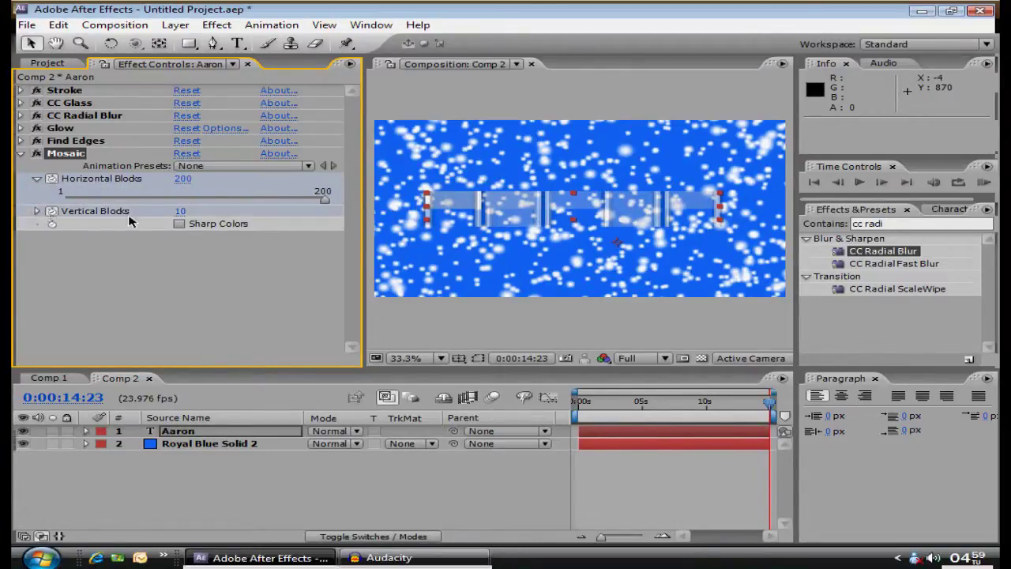
{"action": "left_click", "coordinate": [36, 211]}
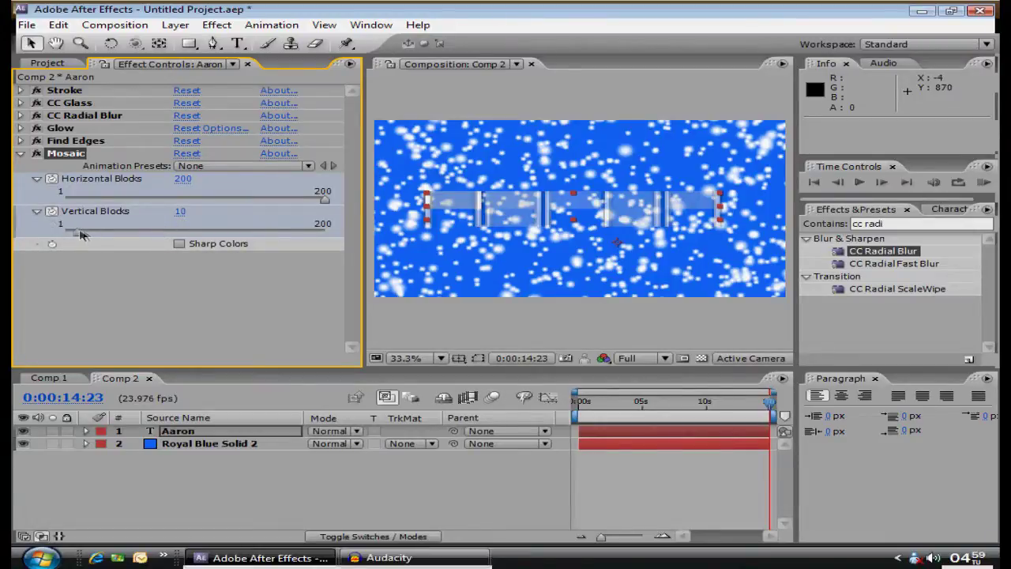
{"action": "left_click_drag", "start_coordinate": [76, 232], "coordinate": [325, 231]}
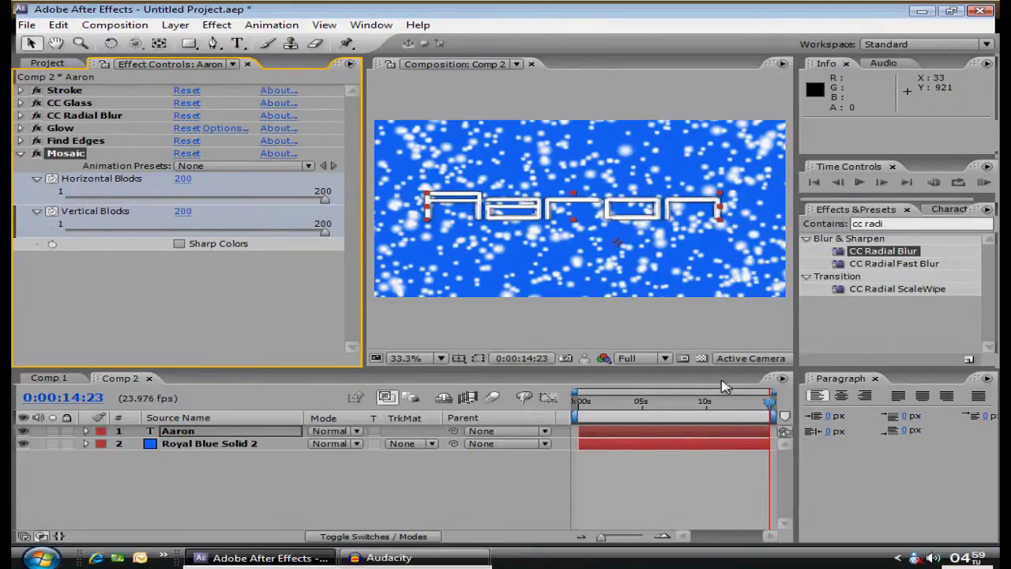
{"action": "left_click_drag", "start_coordinate": [770, 406], "coordinate": [562, 410]}
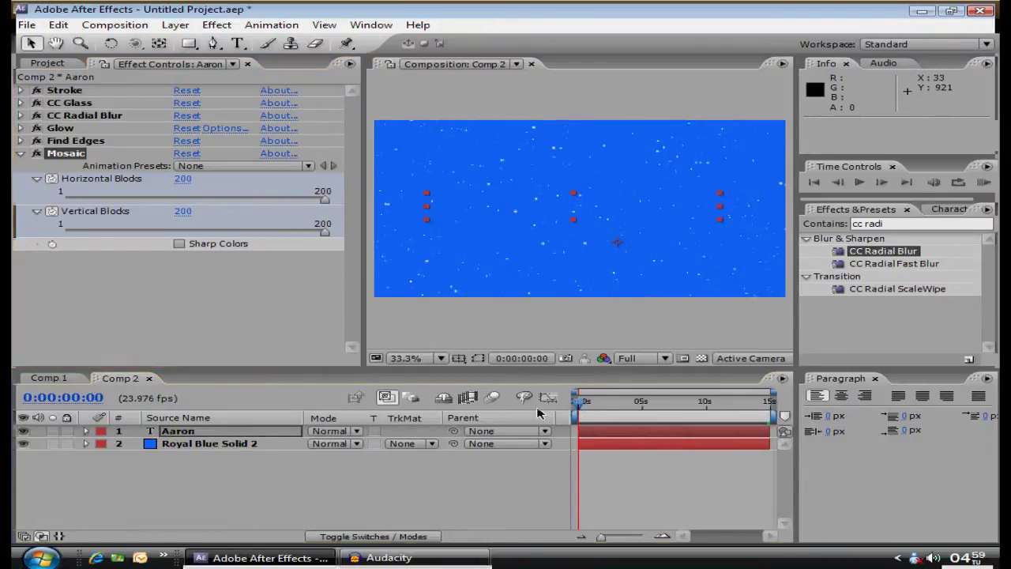
Enter 52 Horizontal Blocks and 19 Vertical Blocks for Mosaic, then collapse its settings
{"action": "left_click", "coordinate": [181, 180]}
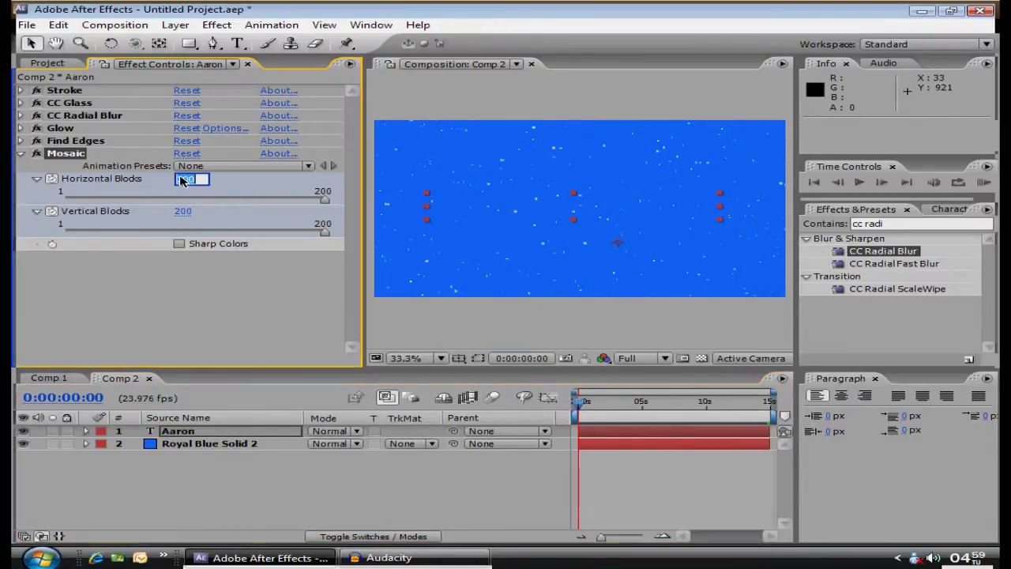
{"action": "key", "text": "BackSpace"}
{"action": "type", "text": "52"}
{"action": "left_click", "coordinate": [185, 214]}
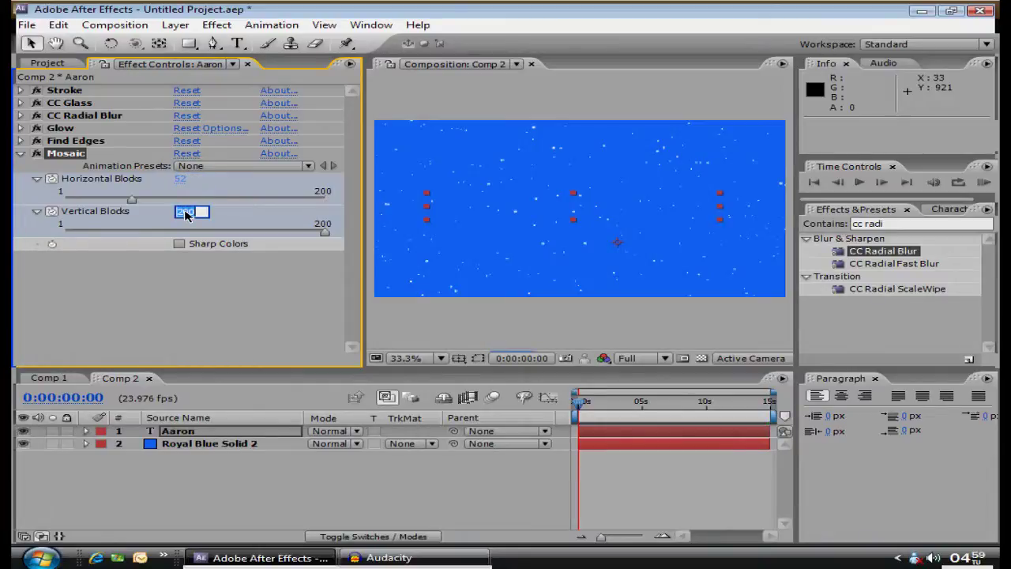
{"action": "type", "text": "19"}
{"action": "left_click", "coordinate": [21, 156]}
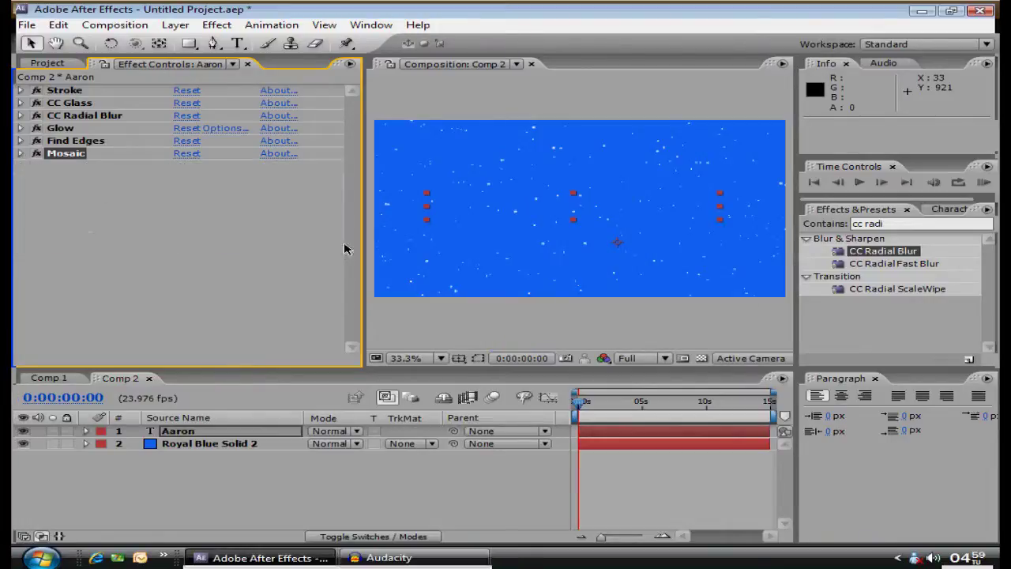
{"action": "left_click_drag", "start_coordinate": [581, 403], "coordinate": [756, 401]}
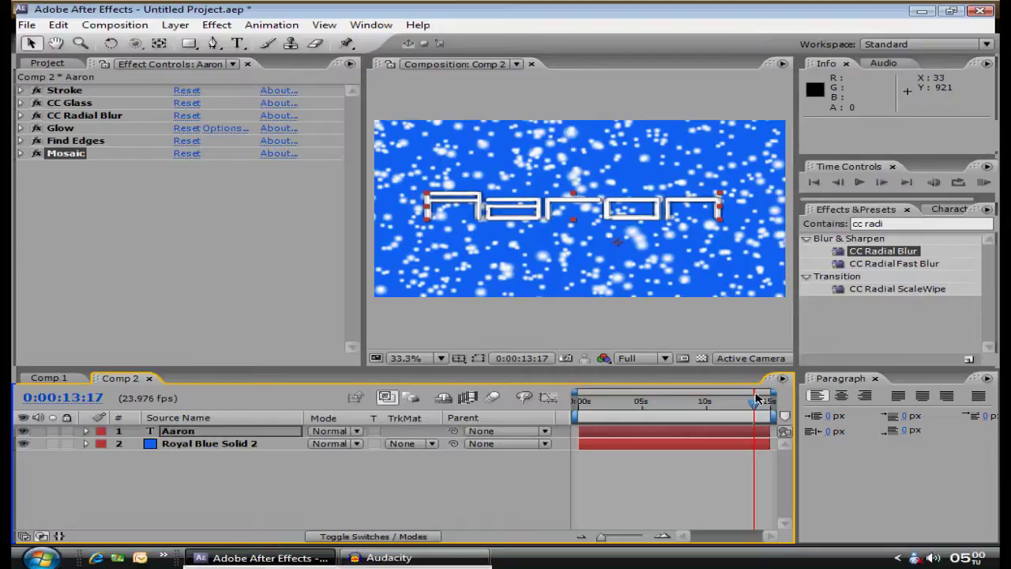
{"action": "left_click_drag", "start_coordinate": [759, 403], "coordinate": [576, 419]}
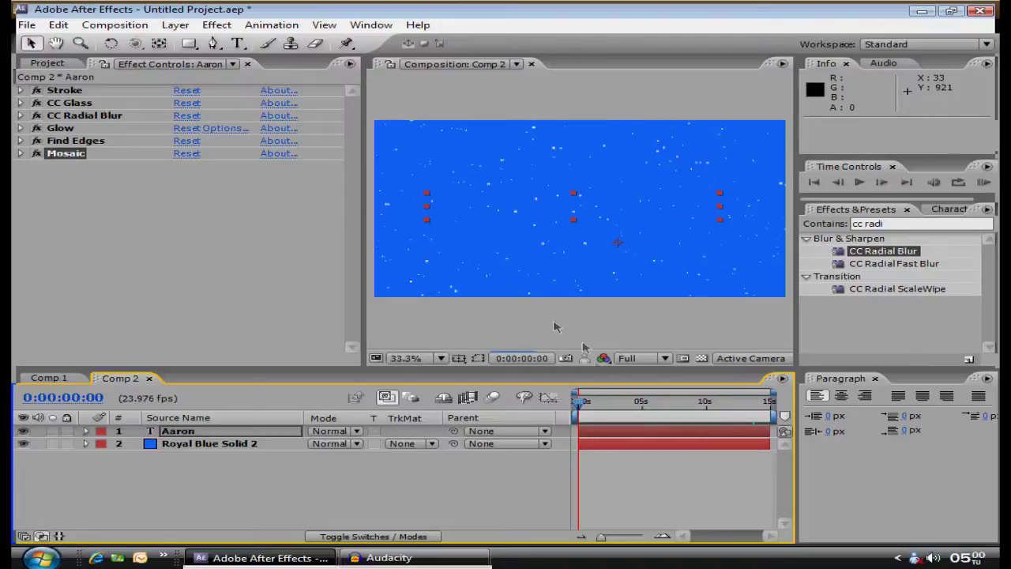
{"action": "left_click_drag", "start_coordinate": [577, 404], "coordinate": [770, 400]}
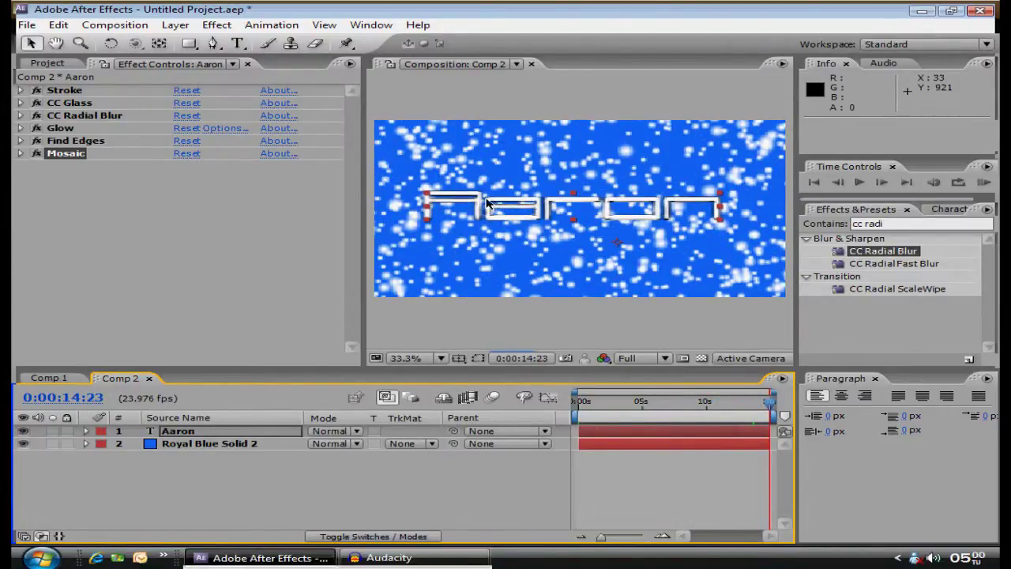
{"action": "left_click", "coordinate": [64, 90]}
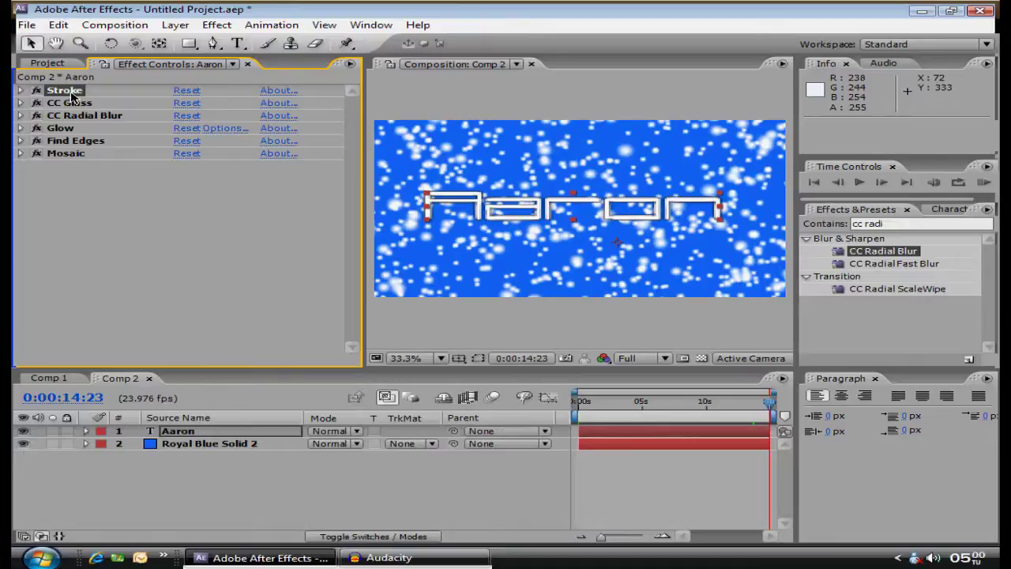
{"action": "key", "text": "Delete"}
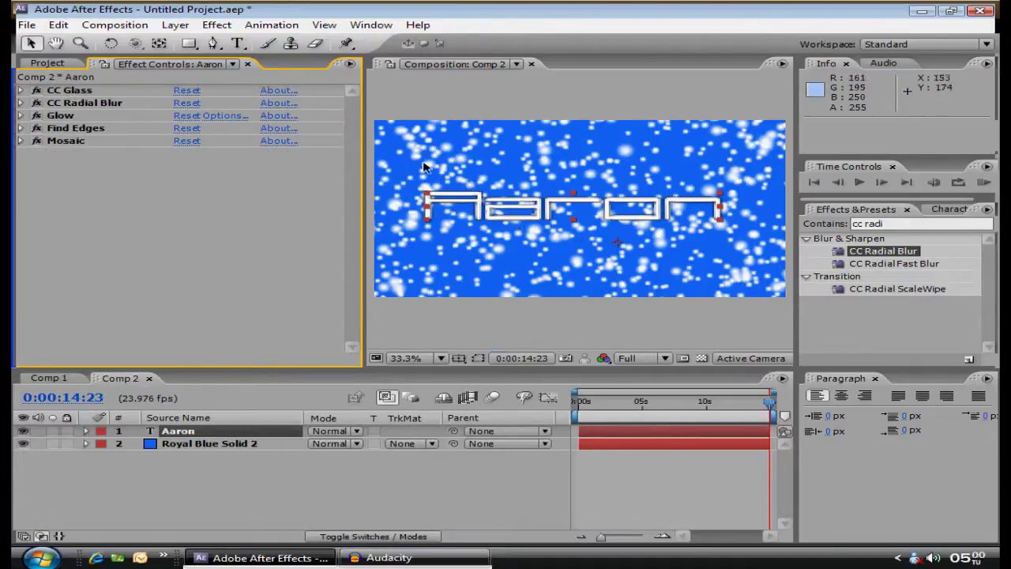
{"action": "left_click", "coordinate": [58, 31]}
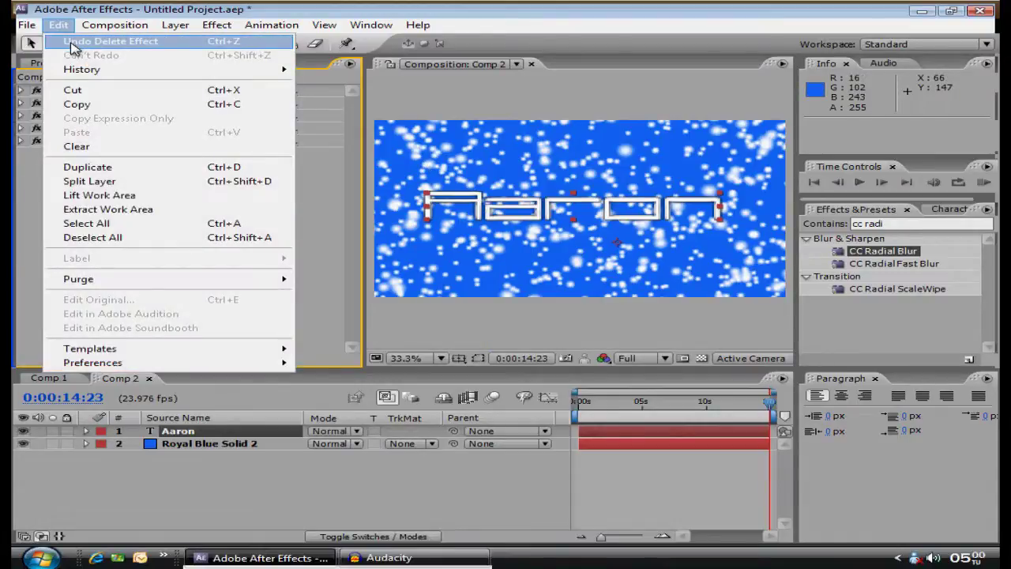
{"action": "left_click", "coordinate": [71, 43]}
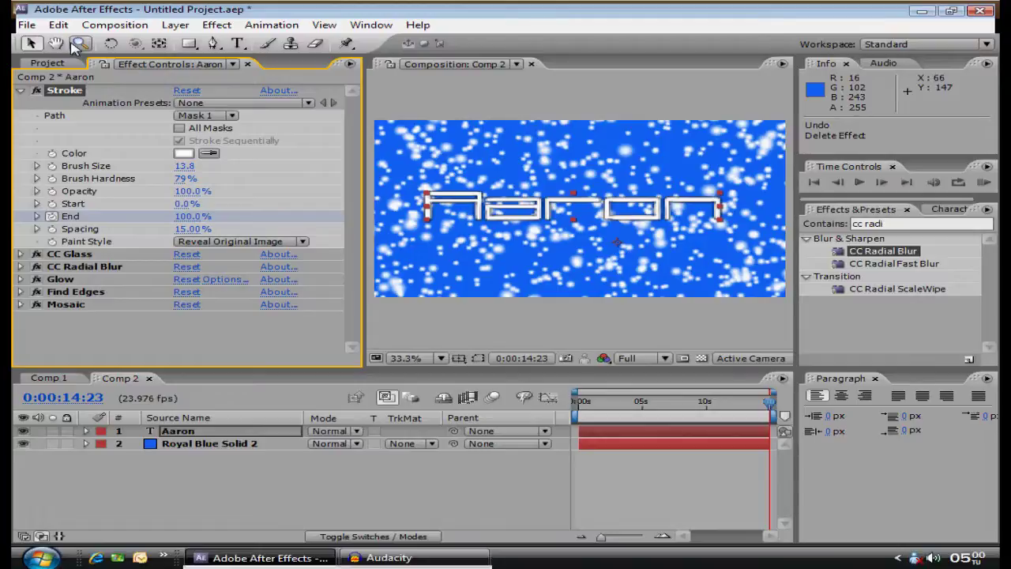
{"action": "left_click", "coordinate": [22, 91]}
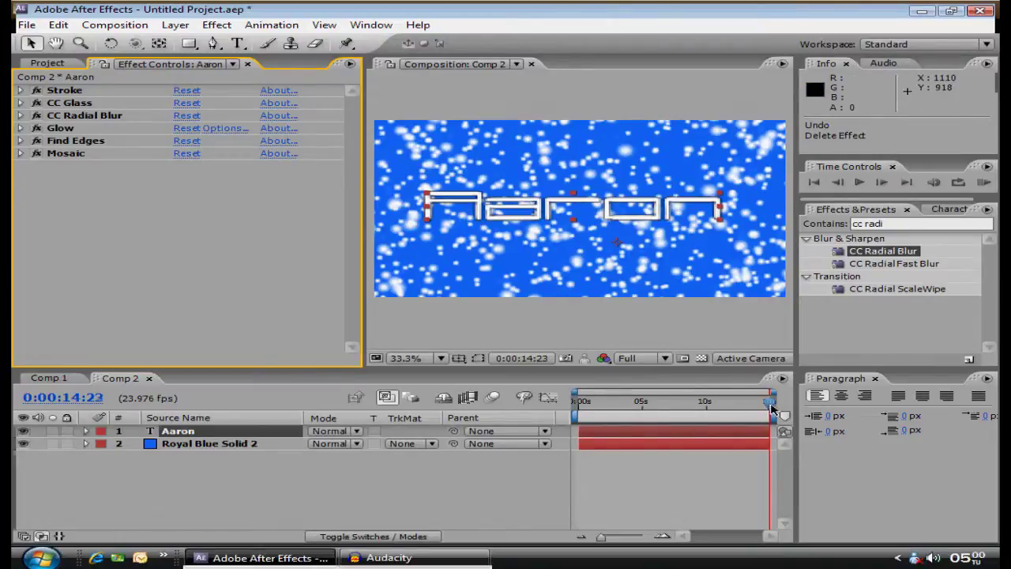
{"action": "left_click_drag", "start_coordinate": [770, 403], "coordinate": [743, 403]}
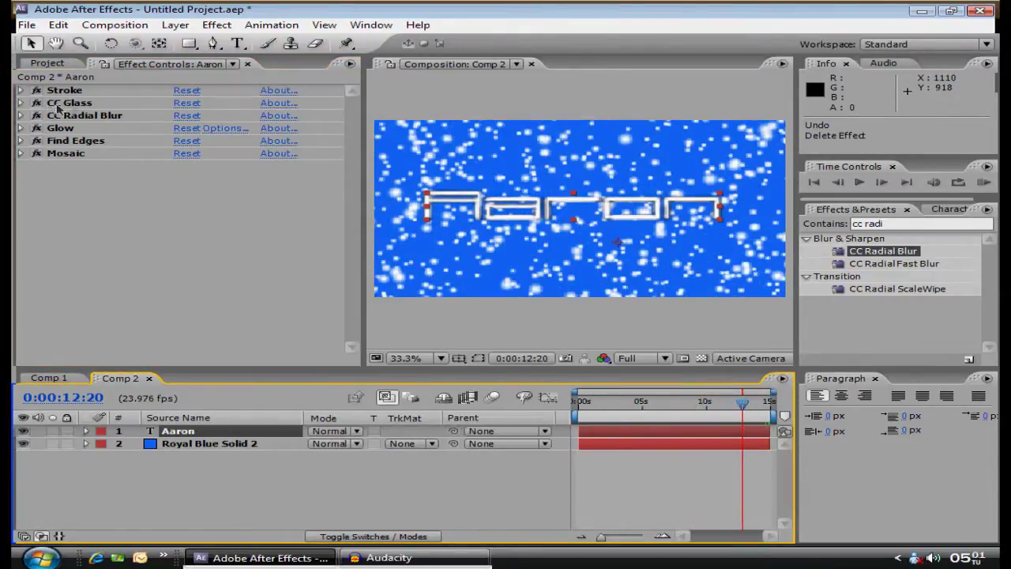
Expand the CC Glass settings and scrub earlier to preview its look
{"action": "left_click", "coordinate": [18, 103]}
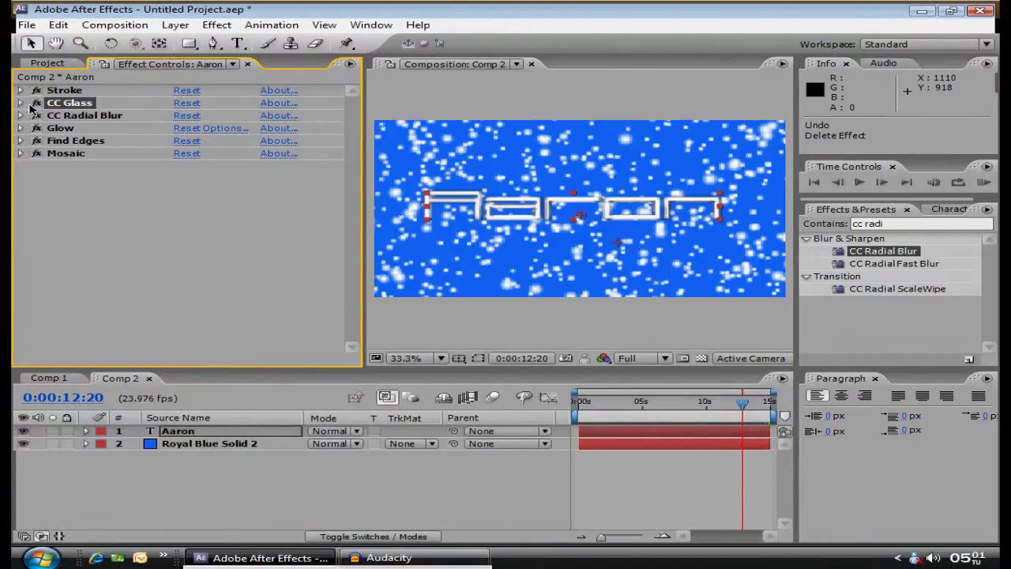
{"action": "left_click", "coordinate": [20, 103]}
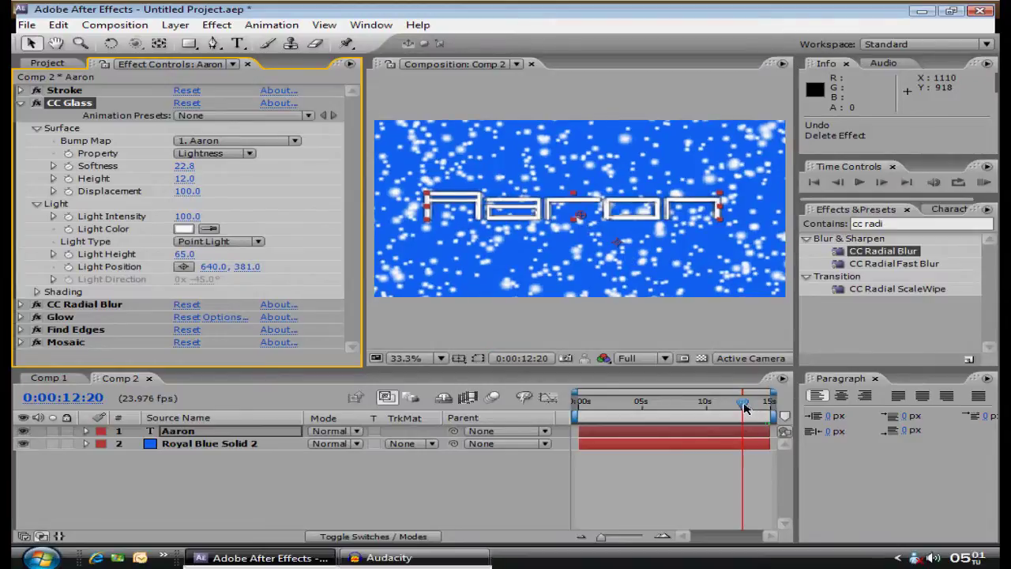
{"action": "left_click_drag", "start_coordinate": [743, 404], "coordinate": [652, 407]}
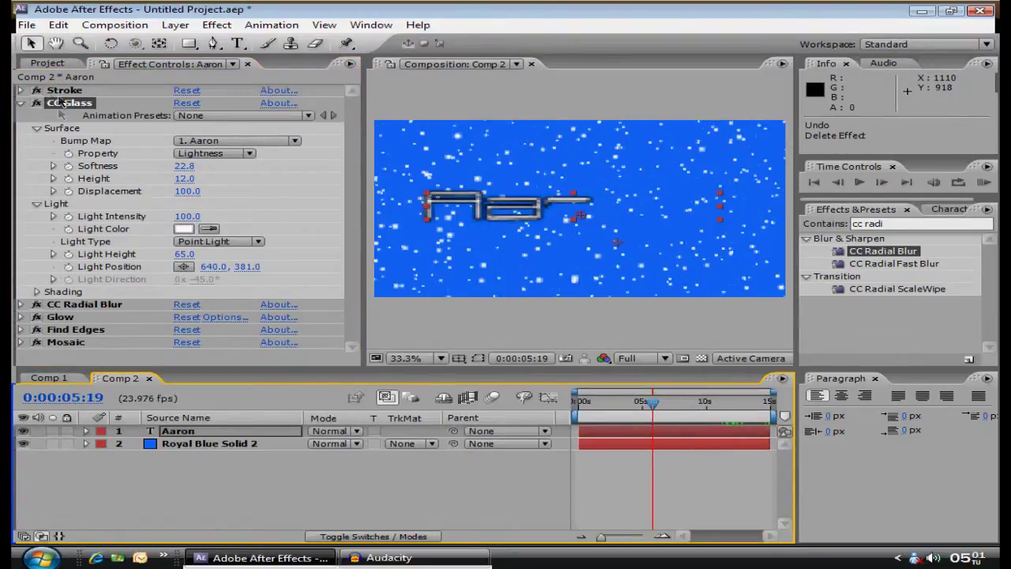
Delete CC Glass, undo the removal to restore it, and expand CC Radial Blur
{"action": "key", "text": "Delete"}
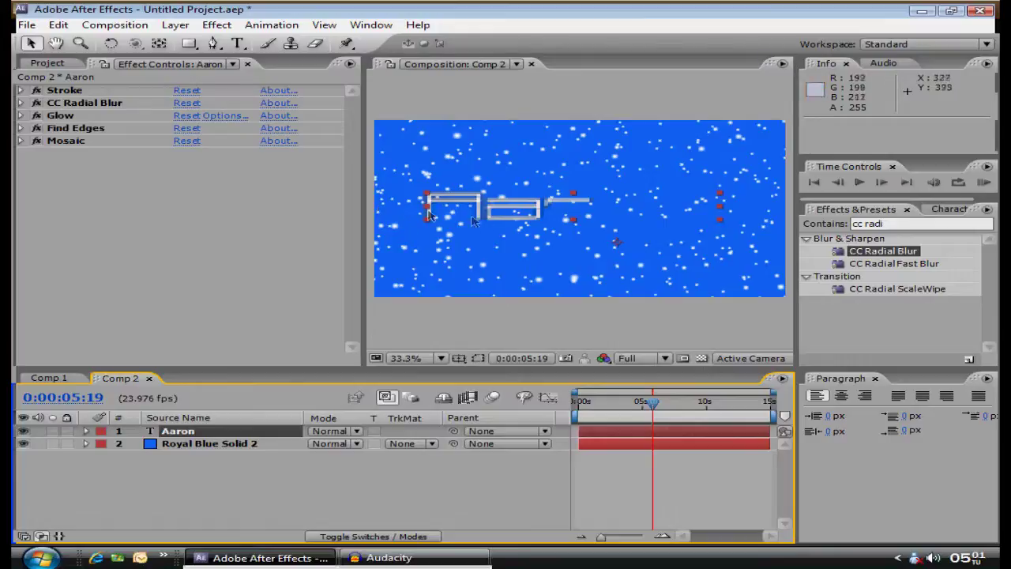
{"action": "left_click", "coordinate": [58, 24]}
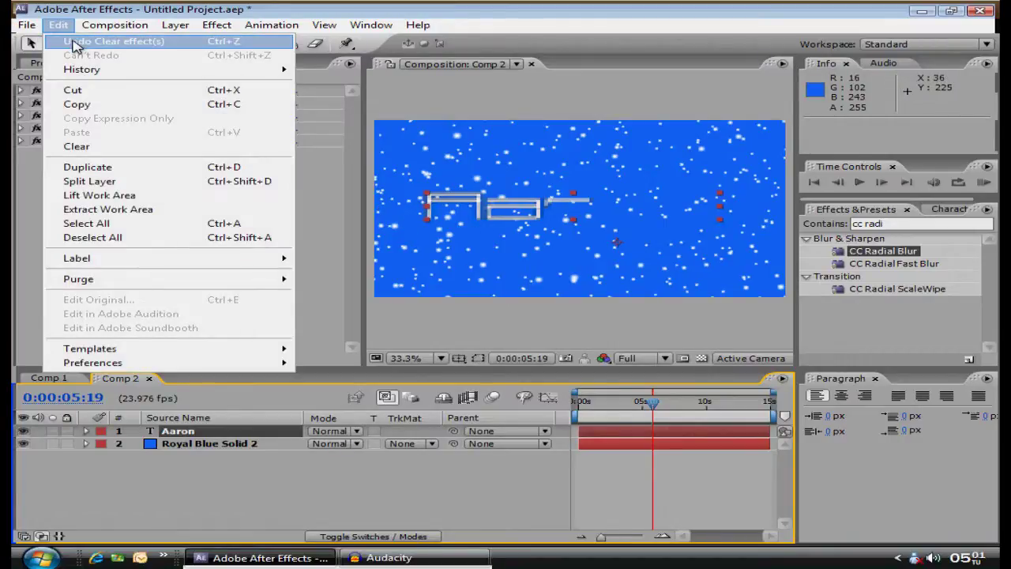
{"action": "left_click", "coordinate": [76, 46]}
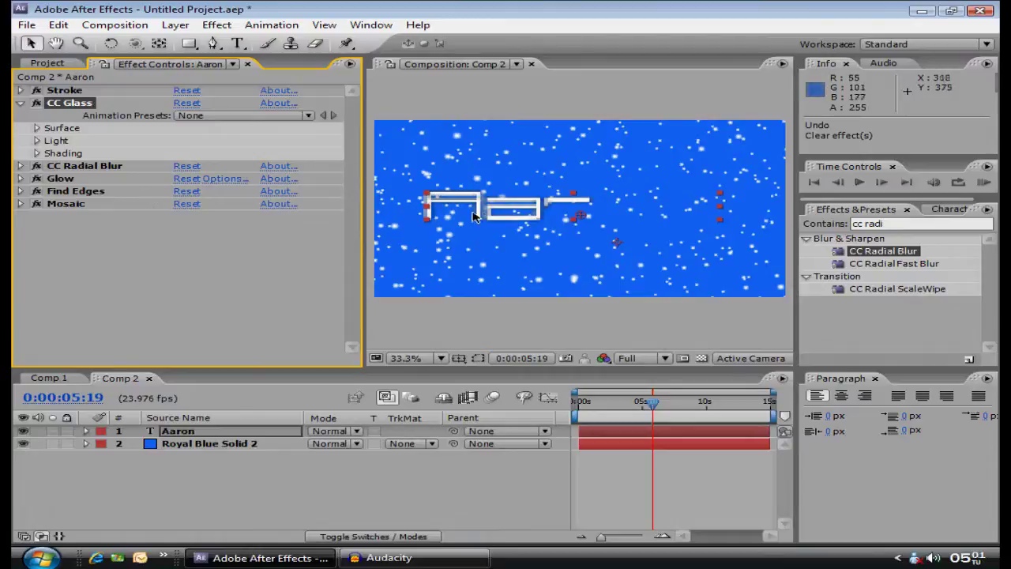
{"action": "left_click", "coordinate": [21, 166]}
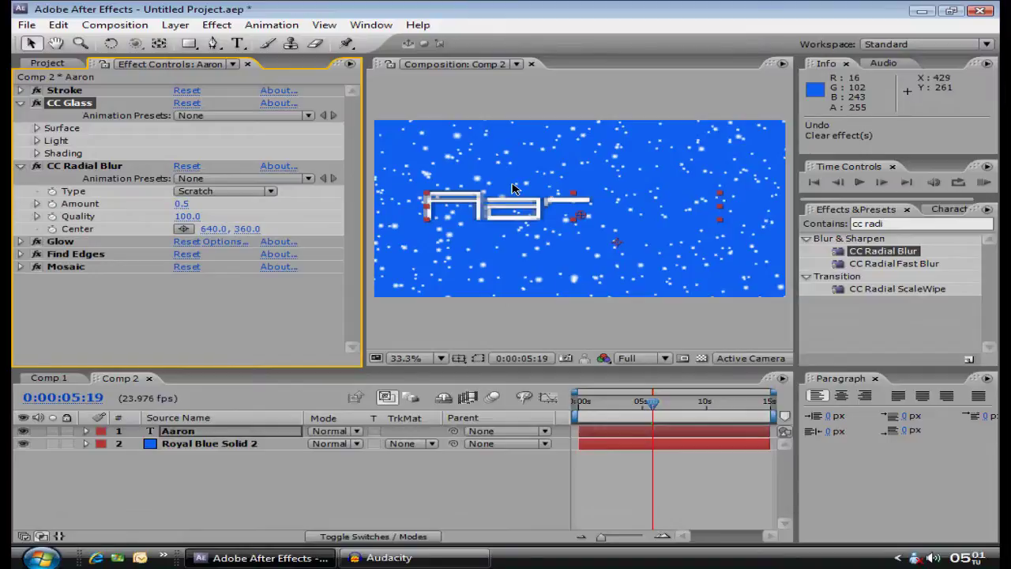
Briefly expand the Glow settings, then show the Find Edges settings
{"action": "left_click", "coordinate": [21, 242]}
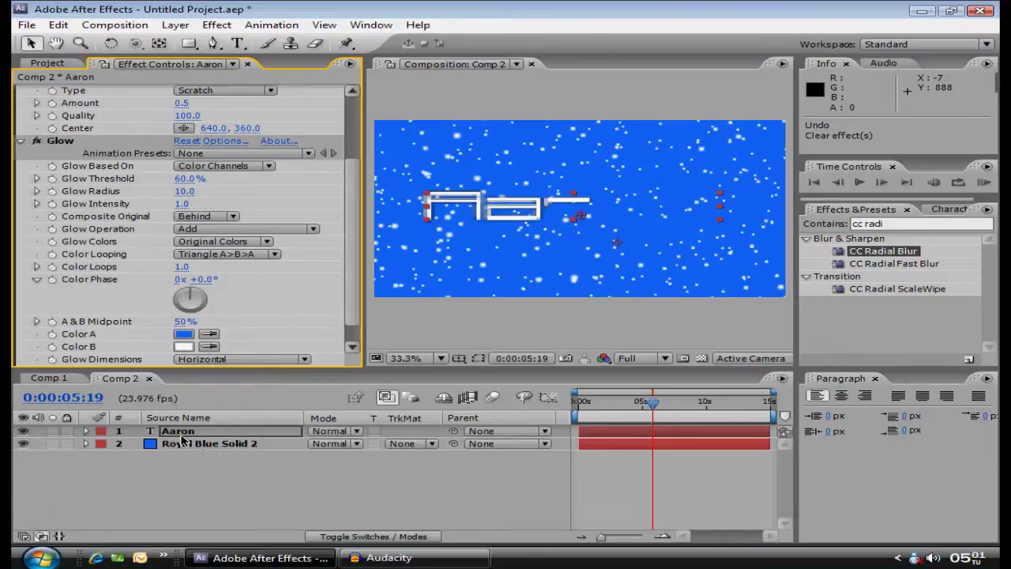
{"action": "left_click", "coordinate": [21, 143]}
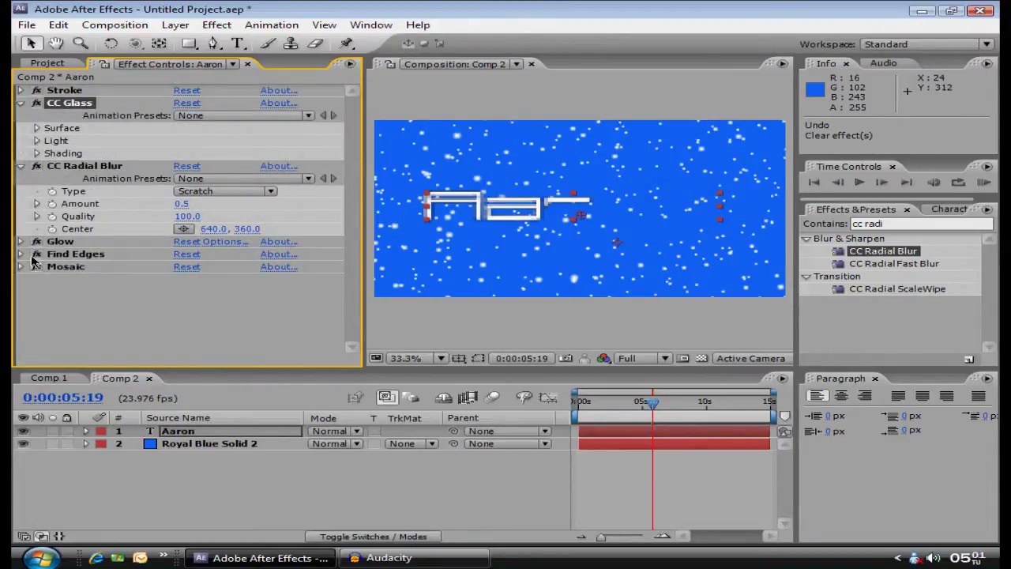
{"action": "left_click", "coordinate": [23, 255]}
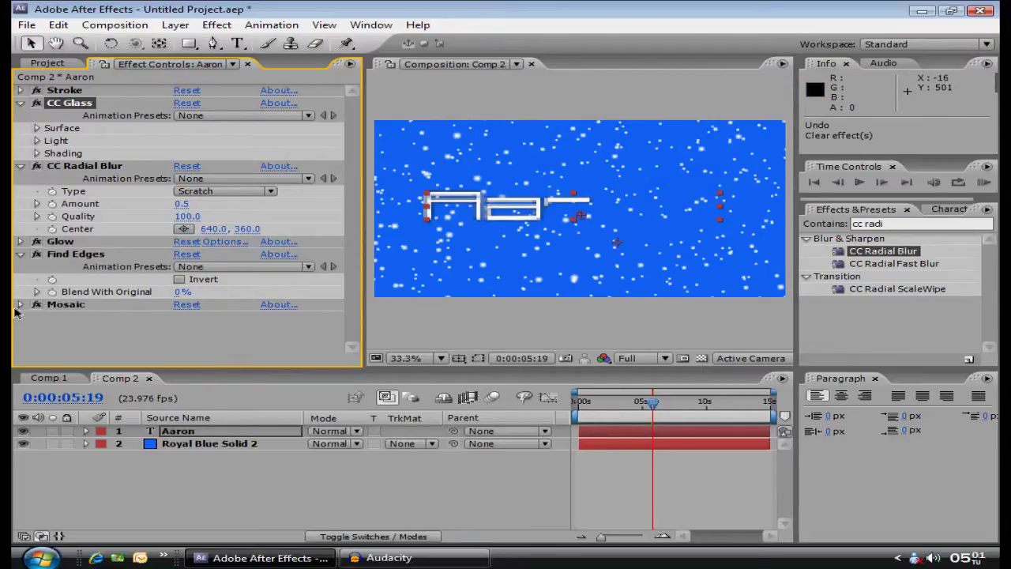
Return the current time to the composition's first frame
{"action": "left_click", "coordinate": [660, 405]}
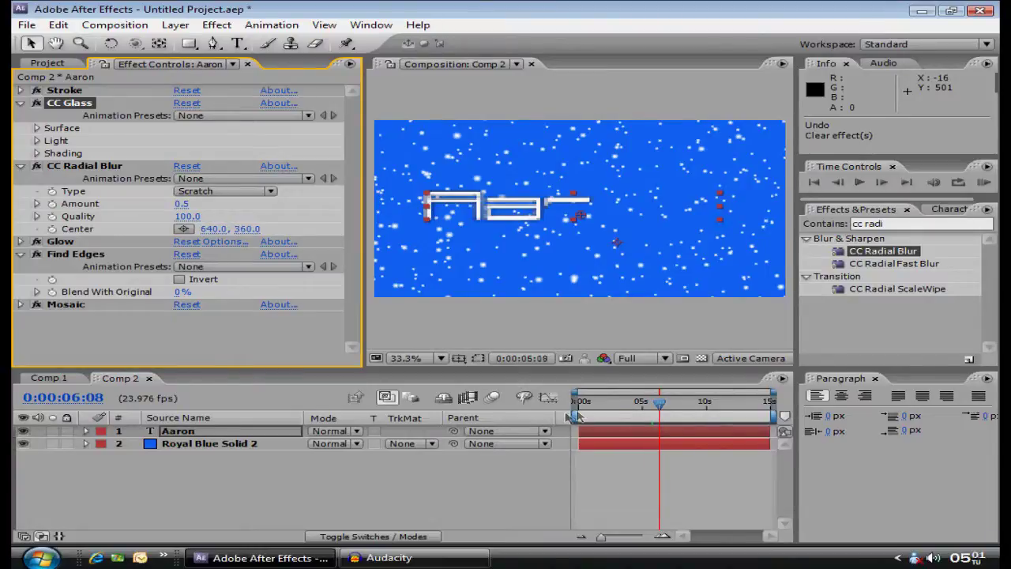
{"action": "left_click", "coordinate": [579, 411]}
{"action": "left_click", "coordinate": [563, 414]}
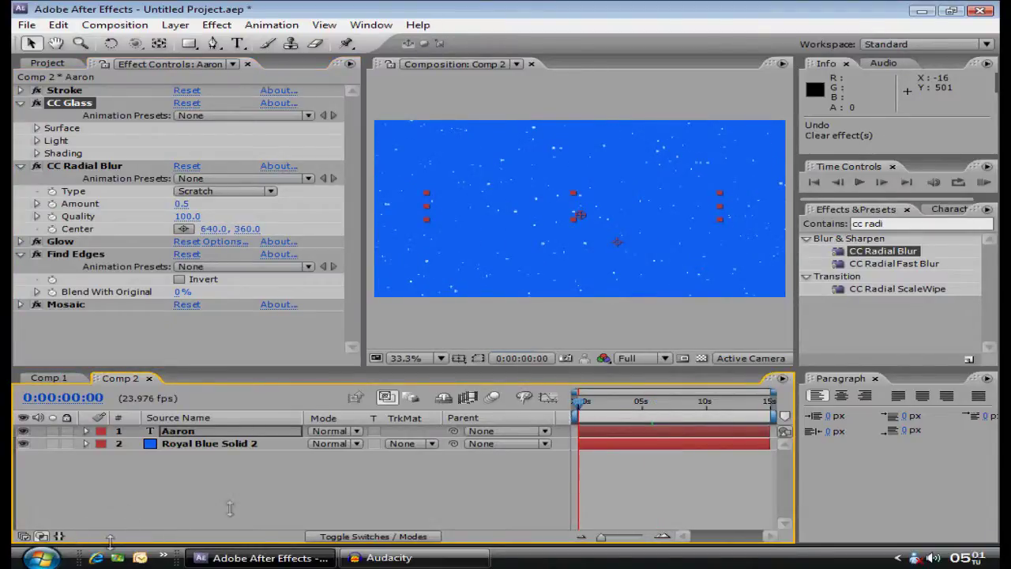
{"action": "left_click", "coordinate": [389, 558]}
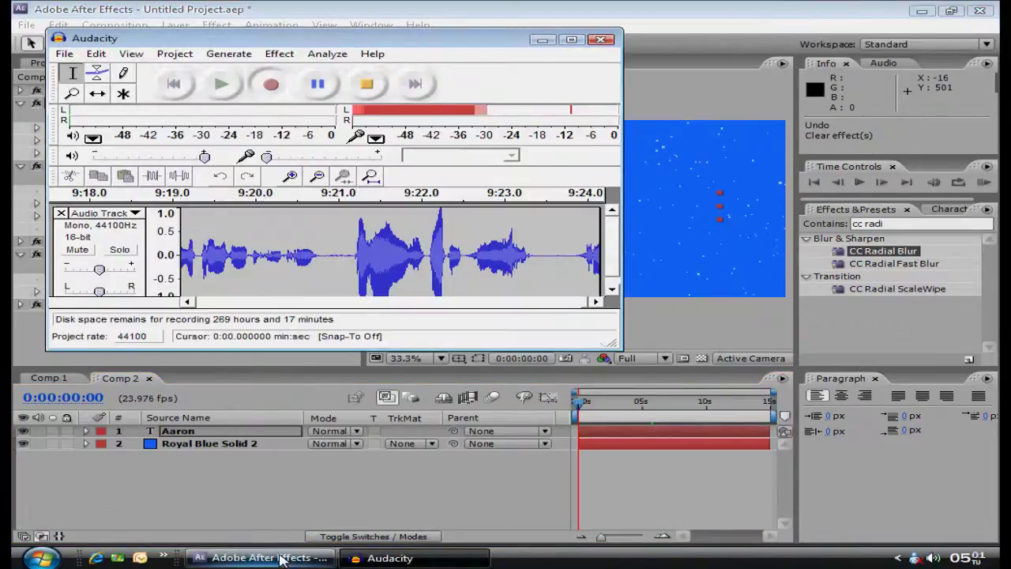
{"action": "left_click", "coordinate": [389, 559]}
{"action": "left_click", "coordinate": [390, 558]}
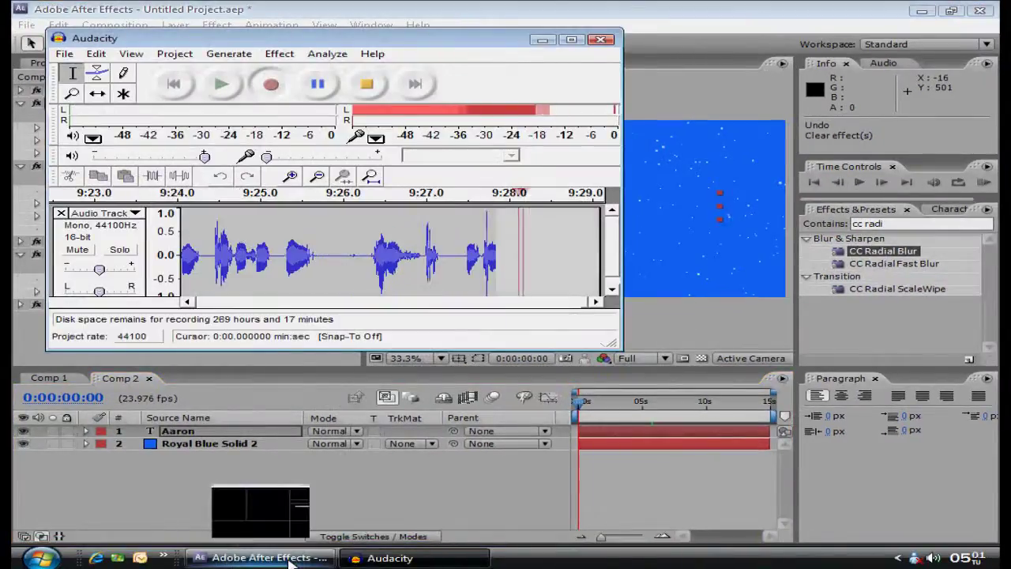
{"action": "left_click", "coordinate": [290, 559]}
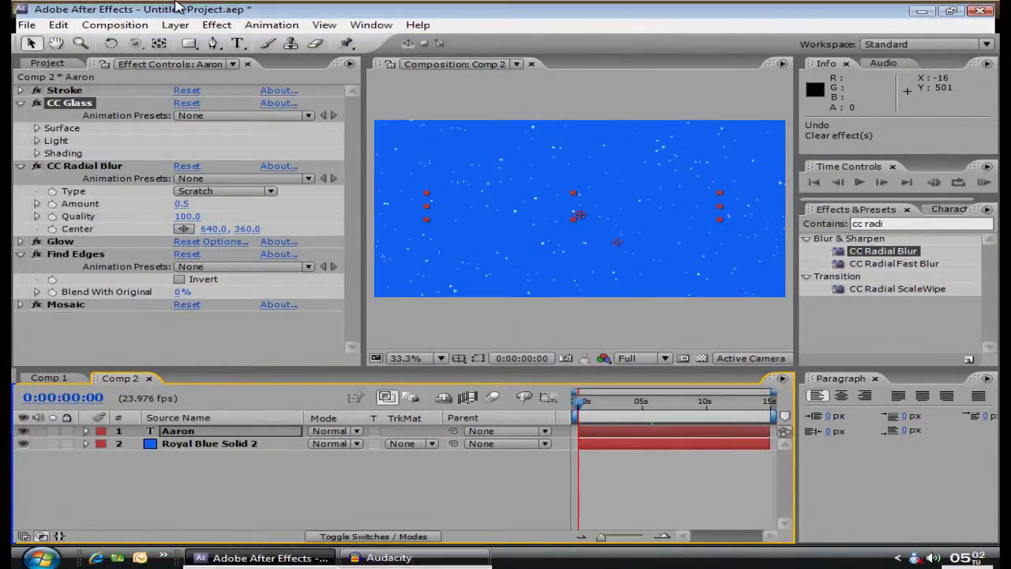